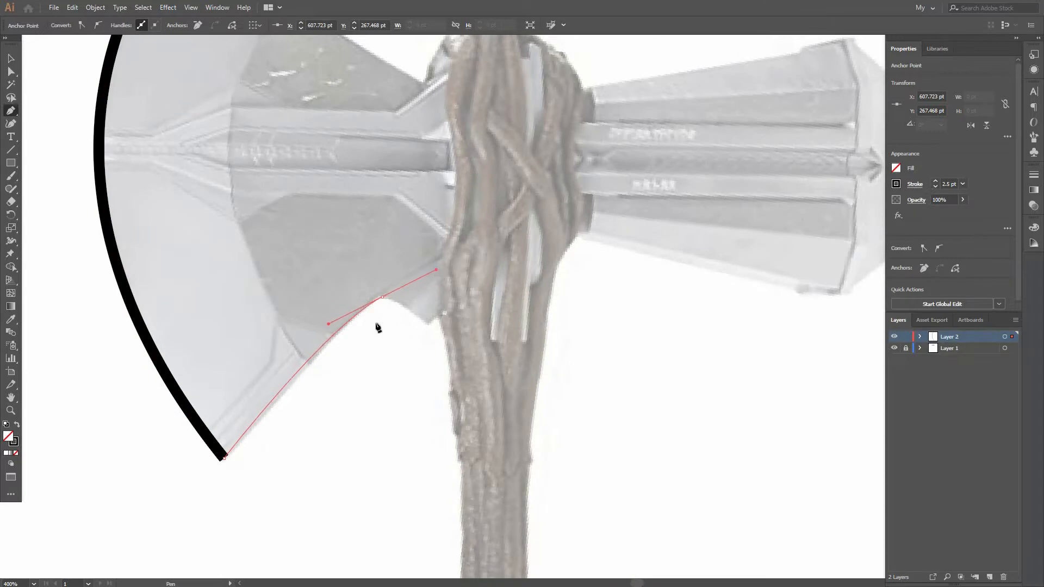
Continue the axe outline with the Pen tool from the notch under the blade down the handle's left edge toward its base
{"action": "left_click_drag", "start_coordinate": [458, 327], "coordinate": [470, 338]}
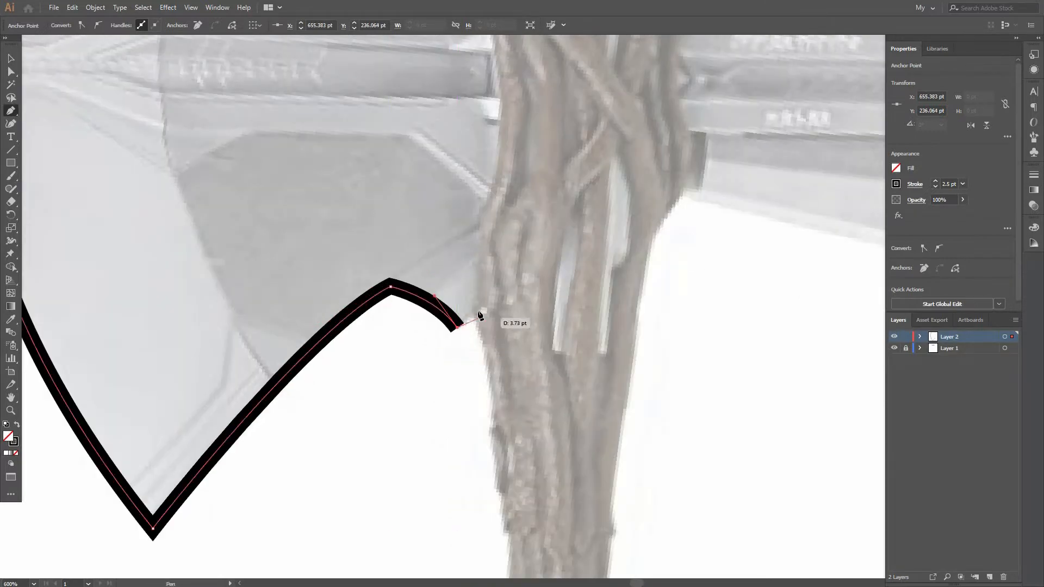
{"action": "scroll", "coordinate": [480, 315], "scroll_direction": "down", "scroll_amount": 6}
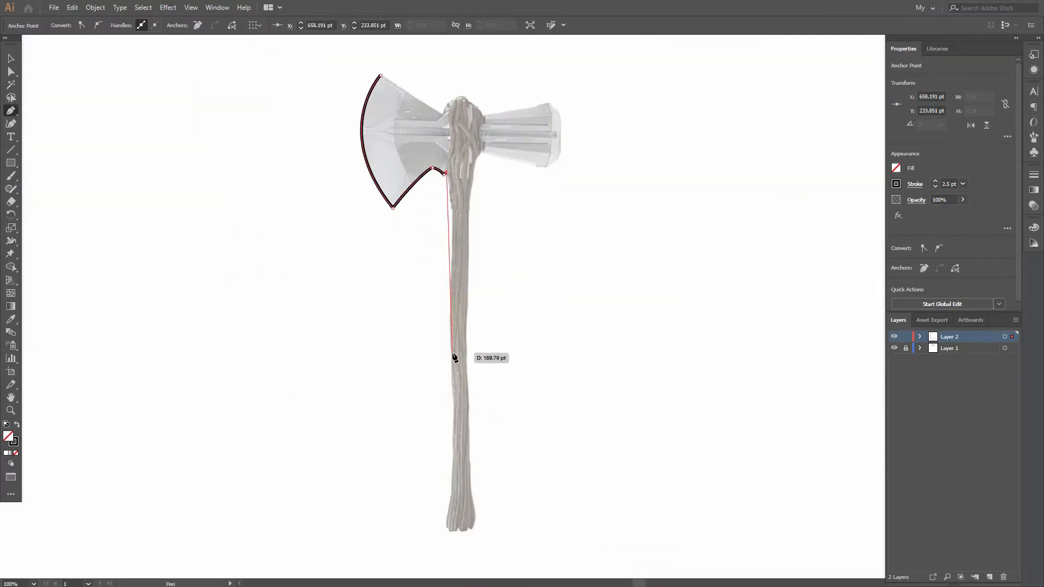
{"action": "left_click_drag", "start_coordinate": [449, 493], "coordinate": [451, 497]}
{"action": "scroll", "coordinate": [453, 424], "scroll_direction": "up", "scroll_amount": 2}
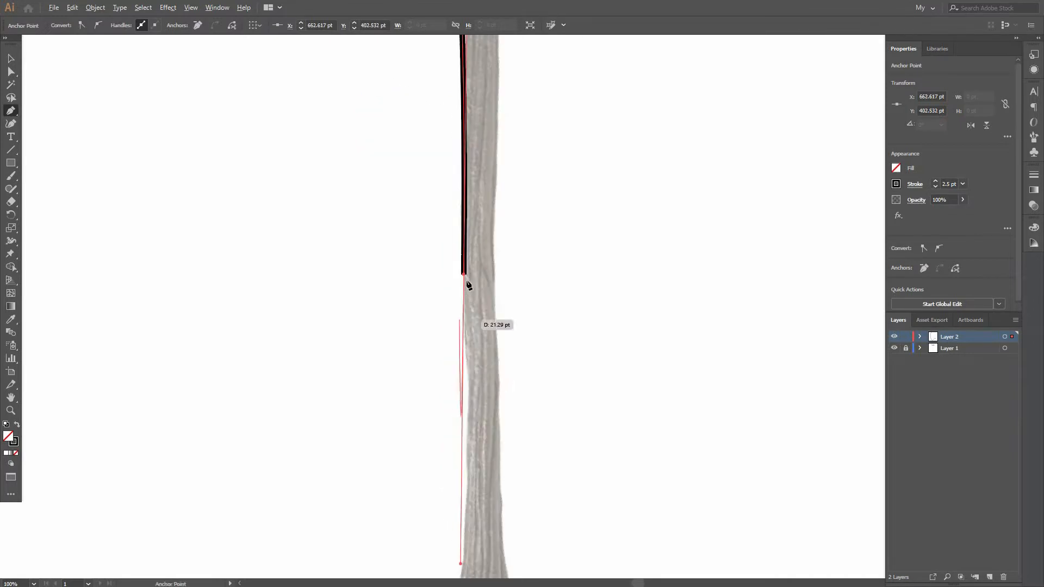
{"action": "left_click", "coordinate": [464, 277]}
{"action": "scroll", "coordinate": [464, 326], "scroll_direction": "down", "scroll_amount": 3}
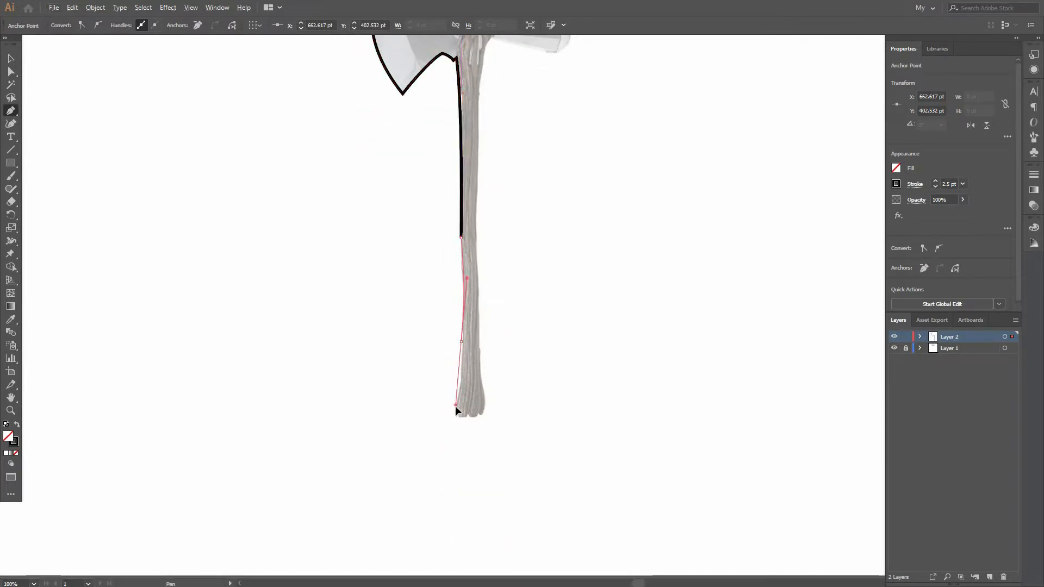
{"action": "scroll", "coordinate": [462, 345], "scroll_direction": "up", "scroll_amount": 1}
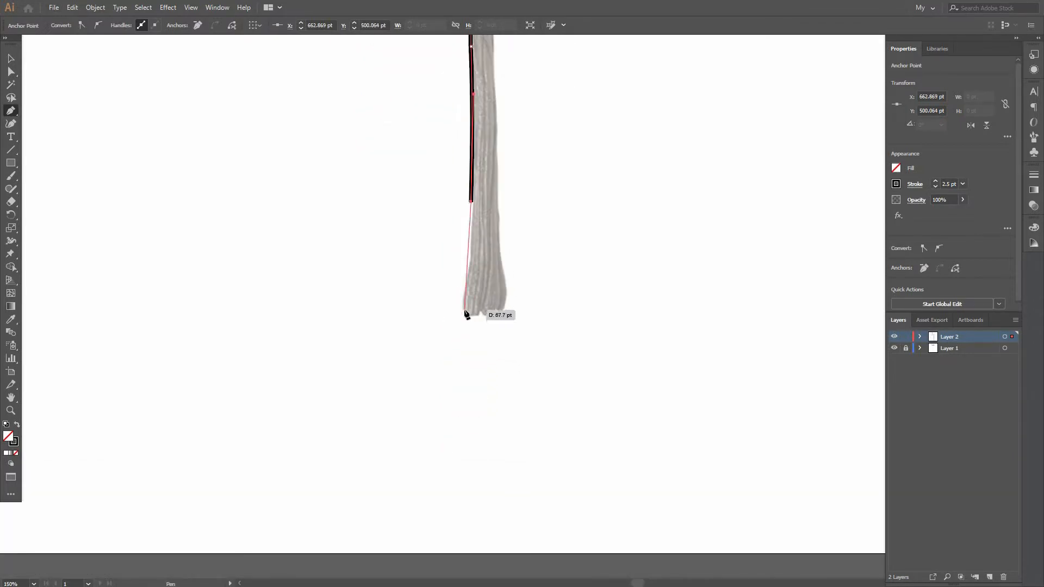
{"action": "key", "text": "ctrl+z"}
{"action": "scroll", "coordinate": [462, 257], "scroll_direction": "up", "scroll_amount": 1}
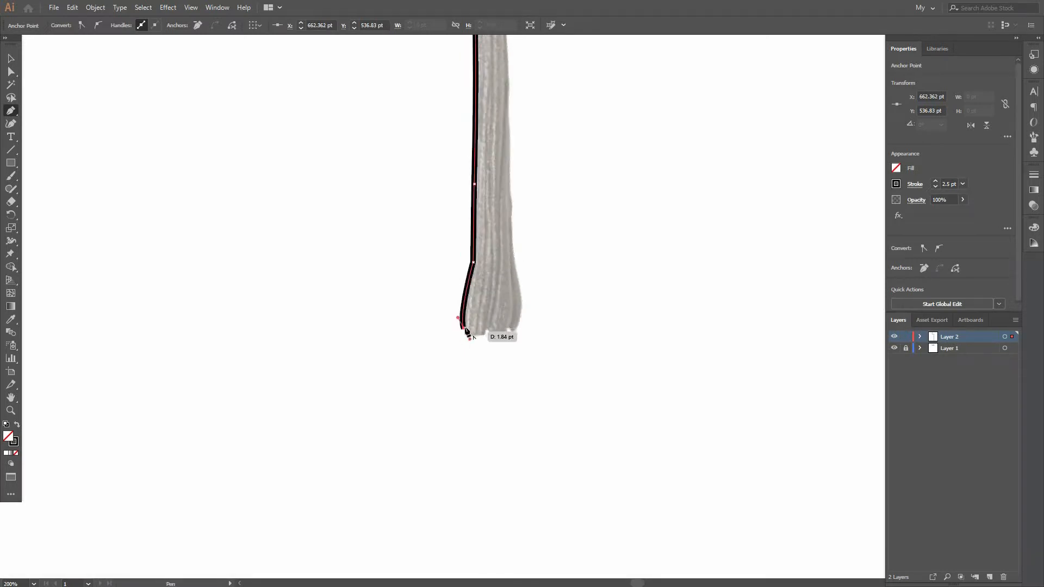
Trace the jagged bottom end of the handle with short straight segments from its left corner to its right corner
{"action": "left_click", "coordinate": [464, 328]}
{"action": "scroll", "coordinate": [463, 328], "scroll_direction": "up", "scroll_amount": 3}
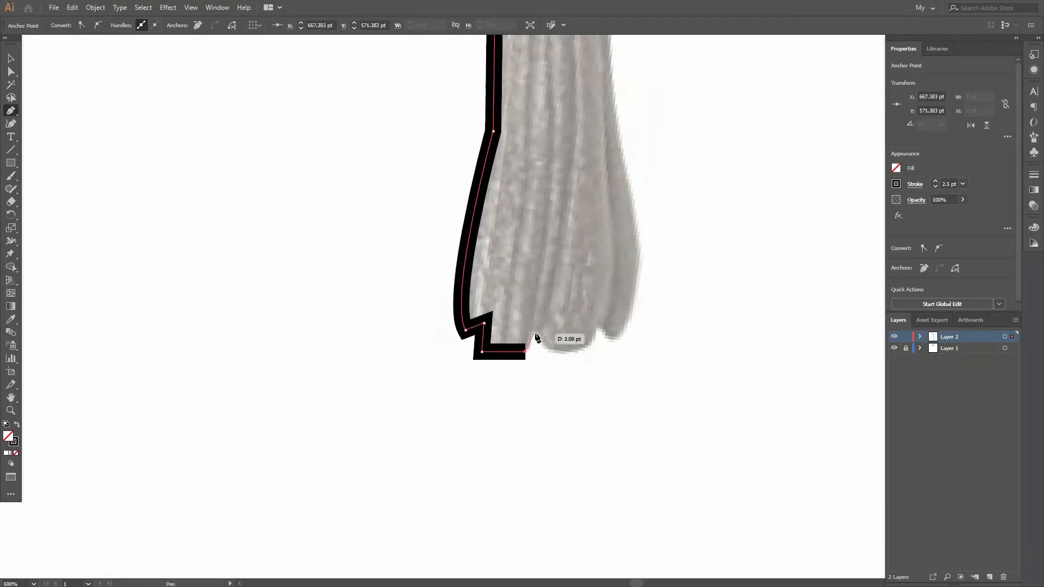
{"action": "left_click", "coordinate": [533, 334]}
{"action": "scroll", "coordinate": [490, 348], "scroll_direction": "right", "scroll_amount": 2}
{"action": "left_click", "coordinate": [527, 340]}
{"action": "scroll", "coordinate": [488, 363], "scroll_direction": "up", "scroll_amount": 2}
{"action": "scroll", "coordinate": [487, 363], "scroll_direction": "right", "scroll_amount": 2}
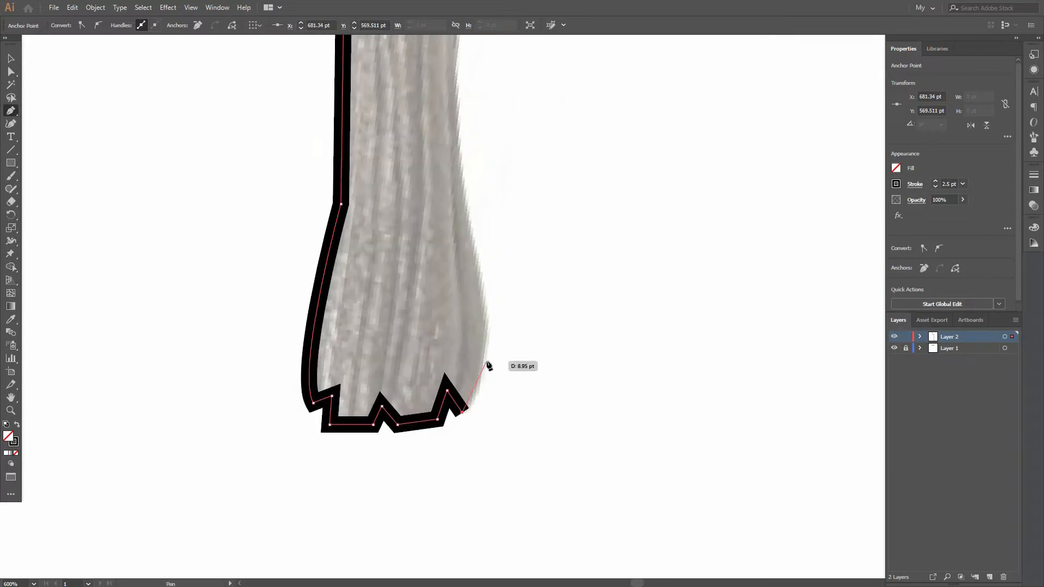
Trace the lower half of the handle's right edge upward from the base with curved segments
{"action": "left_click_drag", "start_coordinate": [455, 159], "coordinate": [458, 160]}
{"action": "scroll", "coordinate": [461, 288], "scroll_direction": "down", "scroll_amount": 2}
{"action": "left_click_drag", "start_coordinate": [461, 289], "coordinate": [392, 525]}
{"action": "left_click", "coordinate": [380, 222]}
{"action": "left_click_drag", "start_coordinate": [383, 208], "coordinate": [403, 515]}
{"action": "left_click_drag", "start_coordinate": [396, 193], "coordinate": [397, 194]}
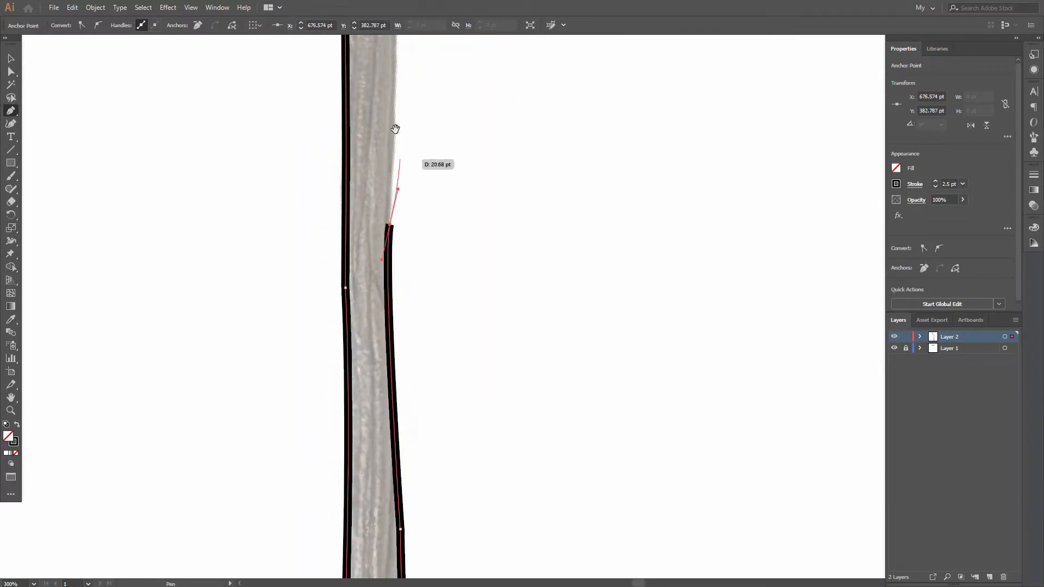
{"action": "left_click_drag", "start_coordinate": [397, 128], "coordinate": [403, 375]}
Continue the outline up the upper half of the handle's right edge to the underside of the hammer head
{"action": "left_click_drag", "start_coordinate": [404, 164], "coordinate": [399, 136]}
{"action": "left_click_drag", "start_coordinate": [409, 81], "coordinate": [374, 365]}
{"action": "scroll", "coordinate": [384, 256], "scroll_direction": "up", "scroll_amount": 1}
{"action": "left_click_drag", "start_coordinate": [412, 209], "coordinate": [446, 172]}
{"action": "scroll", "coordinate": [425, 215], "scroll_direction": "up", "scroll_amount": 2}
{"action": "left_click_drag", "start_coordinate": [407, 242], "coordinate": [408, 243]}
{"action": "scroll", "coordinate": [381, 246], "scroll_direction": "down", "scroll_amount": 3}
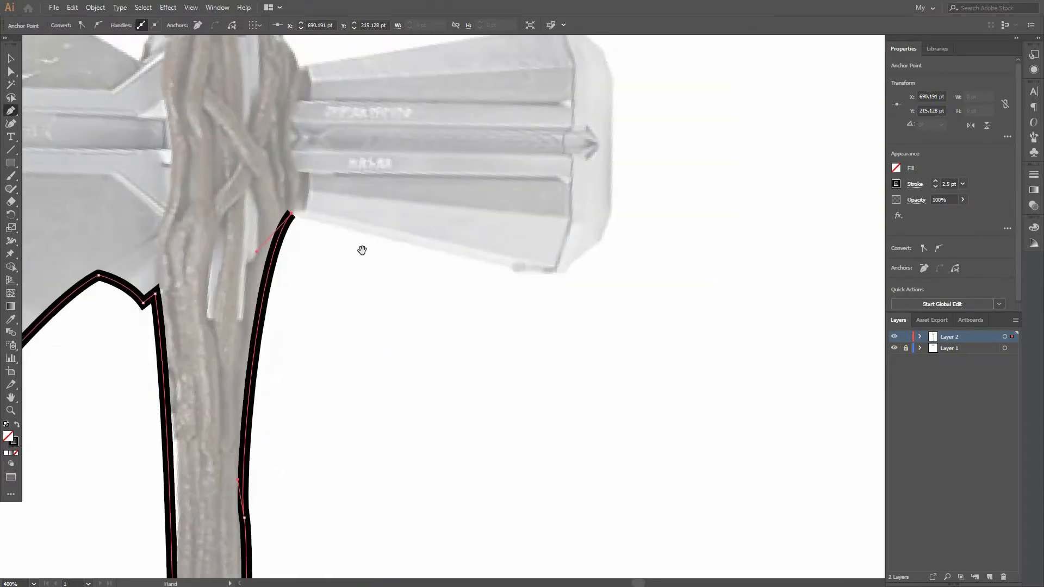
Trace the hammer head's sloping lower edge and its bevelled lower right corner with straight segments
{"action": "scroll", "coordinate": [524, 278], "scroll_direction": "up", "scroll_amount": 3}
{"action": "left_click", "coordinate": [569, 278]}
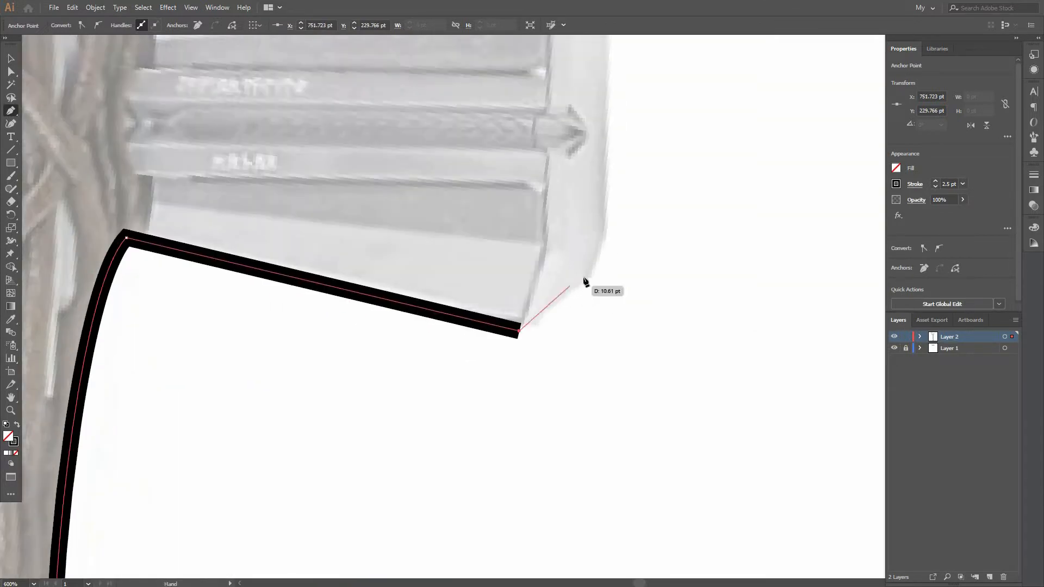
{"action": "left_click", "coordinate": [586, 275]}
{"action": "scroll", "coordinate": [593, 272], "scroll_direction": "down", "scroll_amount": 1}
{"action": "scroll", "coordinate": [595, 245], "scroll_direction": "up", "scroll_amount": 1}
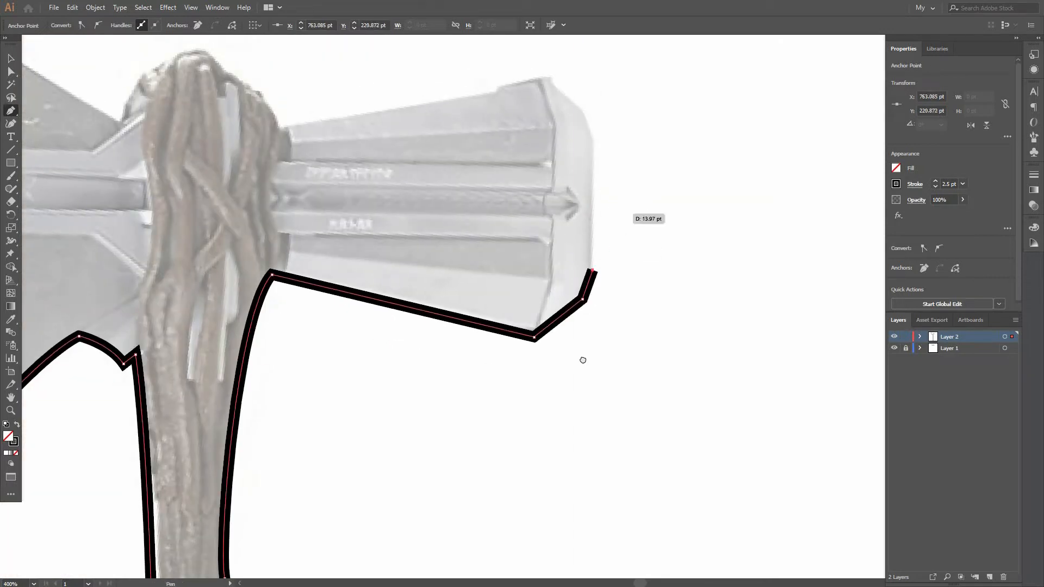
Trace the hammer head's right face, bevelled upper corner and sloping top edge back to the handle
{"action": "left_click_drag", "start_coordinate": [611, 207], "coordinate": [583, 360]}
{"action": "scroll", "coordinate": [583, 360], "scroll_direction": "up", "scroll_amount": 1}
{"action": "left_click", "coordinate": [554, 265]}
{"action": "left_click_drag", "start_coordinate": [555, 265], "coordinate": [723, 273]}
{"action": "left_click", "coordinate": [542, 267]}
{"action": "left_click", "coordinate": [311, 350]}
{"action": "left_click_drag", "start_coordinate": [311, 349], "coordinate": [540, 357]}
Trace the rounded top of the handle with curved segments and close the outline at the blade's upper tip
{"action": "scroll", "coordinate": [540, 358], "scroll_direction": "up", "scroll_amount": 1}
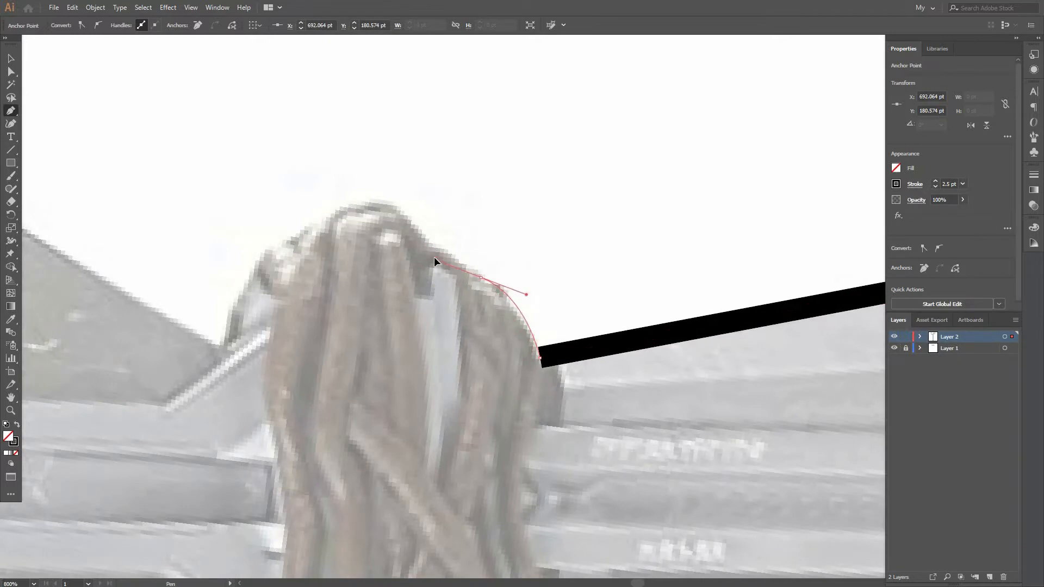
{"action": "left_click", "coordinate": [480, 277], "text": "alt"}
{"action": "left_click_drag", "start_coordinate": [435, 258], "coordinate": [574, 378]}
{"action": "left_click_drag", "start_coordinate": [489, 309], "coordinate": [635, 183]}
{"action": "left_click", "coordinate": [489, 308], "text": "alt"}
{"action": "left_click_drag", "start_coordinate": [431, 343], "coordinate": [431, 473]}
{"action": "left_click_drag", "start_coordinate": [466, 363], "coordinate": [601, 380]}
{"action": "scroll", "coordinate": [601, 380], "scroll_direction": "down", "scroll_amount": 1}
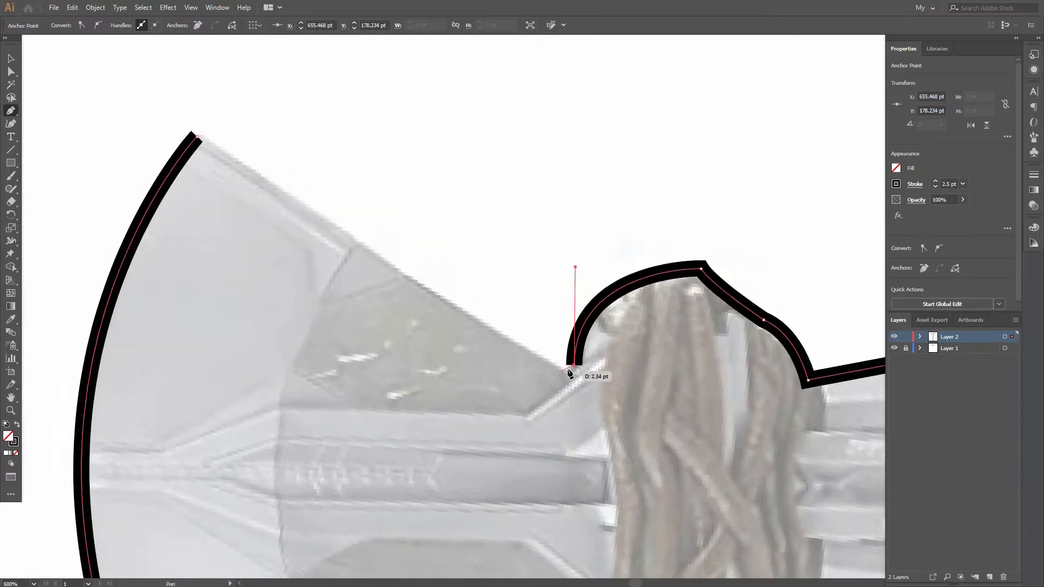
{"action": "left_click", "coordinate": [197, 137]}
{"action": "scroll", "coordinate": [199, 137], "scroll_direction": "down", "scroll_amount": 1}
Smooth and round the outline's corners around the top of the handle with the Direct Selection tool
{"action": "key", "text": "a"}
{"action": "scroll", "coordinate": [431, 296], "scroll_direction": "up", "scroll_amount": 2}
{"action": "left_click_drag", "start_coordinate": [431, 299], "coordinate": [429, 304]}
{"action": "left_click", "coordinate": [600, 170]}
{"action": "left_click_drag", "start_coordinate": [583, 260], "coordinate": [583, 262]}
{"action": "left_click", "coordinate": [614, 283]}
{"action": "left_click_drag", "start_coordinate": [615, 283], "coordinate": [462, 329]}
{"action": "left_click_drag", "start_coordinate": [532, 284], "coordinate": [530, 292]}
{"action": "left_click", "coordinate": [560, 378]}
{"action": "left_click_drag", "start_coordinate": [560, 382], "coordinate": [560, 368]}
{"action": "left_click", "coordinate": [535, 272]}
{"action": "left_click", "coordinate": [743, 190]}
Round the outline corner where the handle's top meets the hammer head's top edge by 0.57 pt
{"action": "scroll", "coordinate": [712, 304], "scroll_direction": "down", "scroll_amount": 1}
{"action": "left_click_drag", "start_coordinate": [704, 320], "coordinate": [392, 307]}
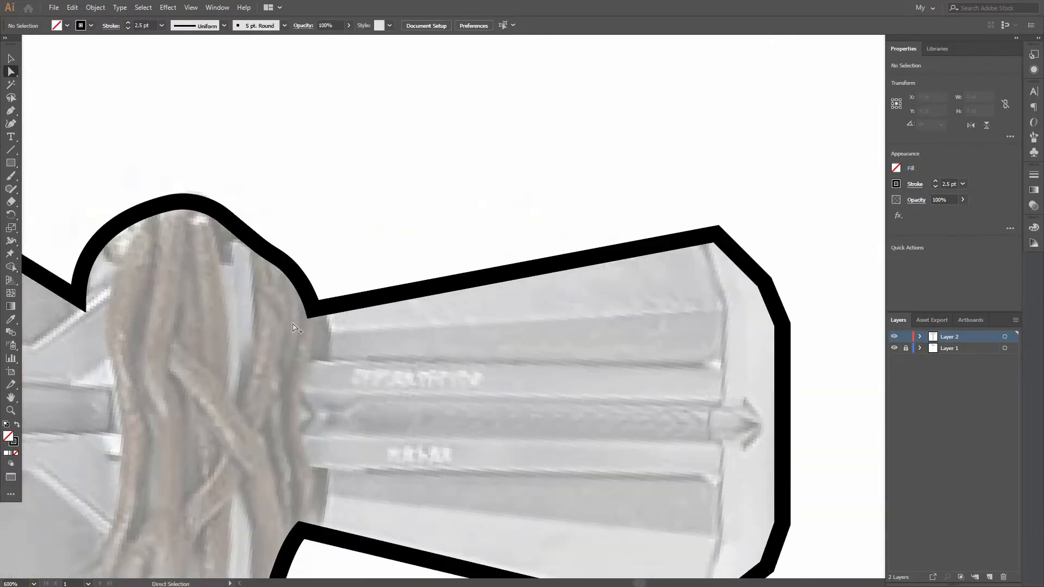
{"action": "scroll", "coordinate": [340, 302], "scroll_direction": "up", "scroll_amount": 1}
{"action": "scroll", "coordinate": [324, 291], "scroll_direction": "down", "scroll_amount": 2}
{"action": "scroll", "coordinate": [328, 316], "scroll_direction": "up", "scroll_amount": 2}
{"action": "left_click", "coordinate": [326, 313]}
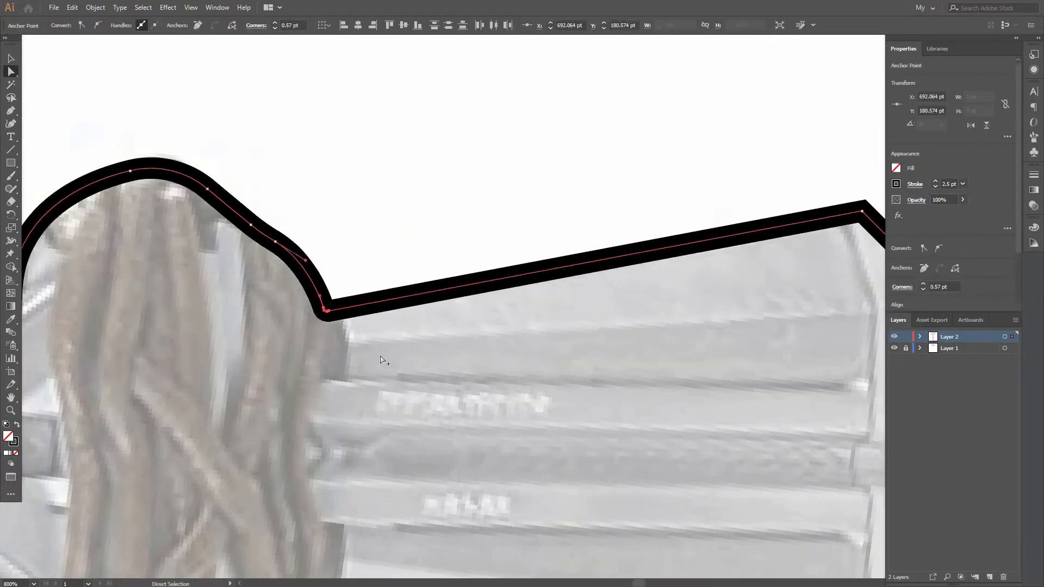
{"action": "left_click", "coordinate": [379, 359]}
Round the corners of the outline along the jagged bottom end of the handle
{"action": "left_click_drag", "start_coordinate": [815, 217], "coordinate": [503, 268]}
{"action": "scroll", "coordinate": [503, 268], "scroll_direction": "down", "scroll_amount": 1}
{"action": "scroll", "coordinate": [504, 268], "scroll_direction": "down", "scroll_amount": 2}
{"action": "left_click_drag", "start_coordinate": [516, 382], "coordinate": [517, 245]}
{"action": "left_click_drag", "start_coordinate": [234, 517], "coordinate": [552, 158]}
{"action": "left_click_drag", "start_coordinate": [519, 538], "coordinate": [482, 333]}
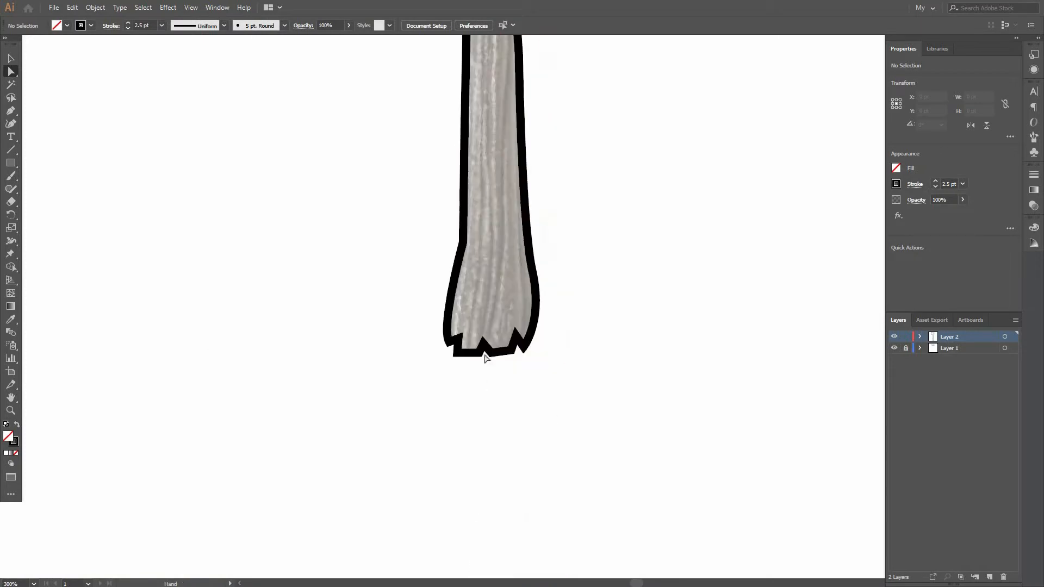
{"action": "scroll", "coordinate": [483, 361], "scroll_direction": "up", "scroll_amount": 3}
{"action": "left_click", "coordinate": [398, 307]}
{"action": "scroll", "coordinate": [386, 287], "scroll_direction": "up", "scroll_amount": 2}
{"action": "left_click_drag", "start_coordinate": [415, 321], "coordinate": [416, 321]}
{"action": "left_click", "coordinate": [452, 384]}
{"action": "left_click_drag", "start_coordinate": [501, 366], "coordinate": [545, 341]}
{"action": "left_click", "coordinate": [569, 384]}
{"action": "mouse_move", "coordinate": [591, 335]}
{"action": "left_mouse_down"}
{"action": "mouse_move", "coordinate": [591, 325]}
{"action": "mouse_move", "coordinate": [593, 342]}
{"action": "left_mouse_up"}
{"action": "left_click_drag", "start_coordinate": [546, 386], "coordinate": [410, 361]}
{"action": "left_click", "coordinate": [496, 360]}
{"action": "mouse_move", "coordinate": [595, 335]}
{"action": "left_mouse_down"}
{"action": "mouse_move", "coordinate": [532, 377]}
{"action": "mouse_move", "coordinate": [559, 329]}
{"action": "mouse_move", "coordinate": [574, 364]}
{"action": "mouse_move", "coordinate": [602, 331]}
{"action": "left_mouse_up"}
{"action": "left_click", "coordinate": [540, 387]}
{"action": "left_click", "coordinate": [567, 312]}
{"action": "left_click", "coordinate": [608, 371]}
{"action": "left_click", "coordinate": [644, 391]}
Draw a curved 2.5 pt line across the blade from its upper edge to its lower edge, separating the cutting band
{"action": "scroll", "coordinate": [644, 391], "scroll_direction": "down", "scroll_amount": 6}
{"action": "left_click_drag", "start_coordinate": [645, 123], "coordinate": [586, 375]}
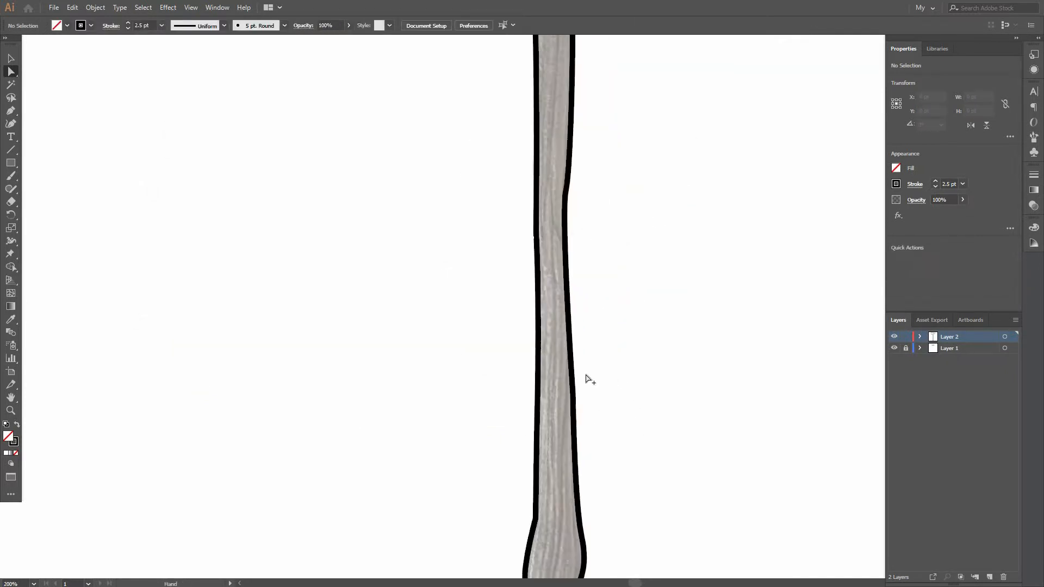
{"action": "scroll", "coordinate": [586, 375], "scroll_direction": "down", "scroll_amount": 2}
{"action": "key", "text": "v"}
{"action": "scroll", "coordinate": [516, 182], "scroll_direction": "up", "scroll_amount": 3}
{"action": "key", "text": "p"}
{"action": "scroll", "coordinate": [496, 154], "scroll_direction": "up", "scroll_amount": 2}
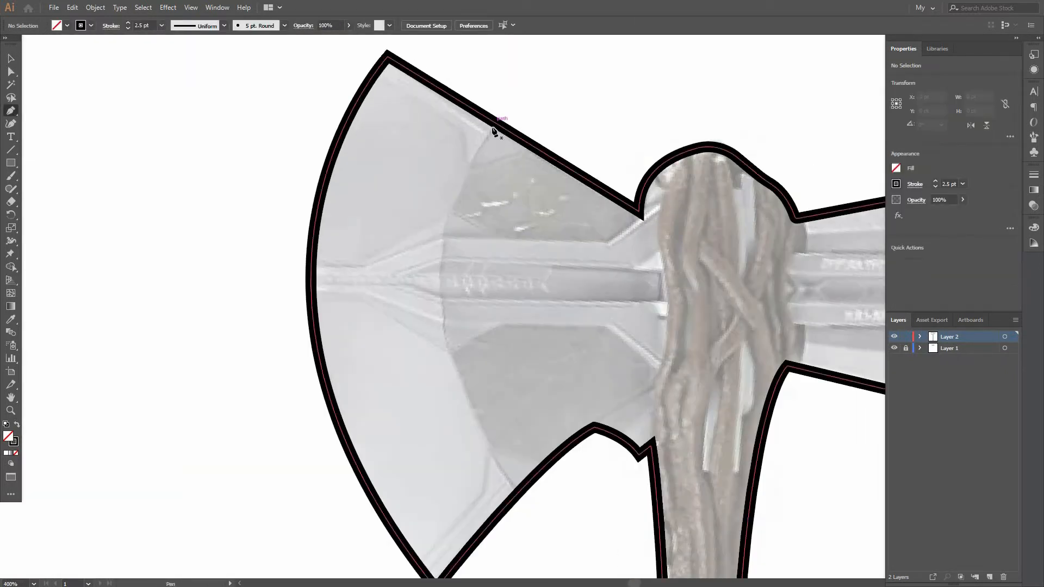
{"action": "left_click", "coordinate": [494, 127]}
{"action": "scroll", "coordinate": [497, 163], "scroll_direction": "down", "scroll_amount": 2}
{"action": "left_click_drag", "start_coordinate": [516, 429], "coordinate": [680, 459]}
{"action": "left_click_drag", "start_coordinate": [507, 256], "coordinate": [468, 478]}
{"action": "scroll", "coordinate": [420, 381], "scroll_direction": "down", "scroll_amount": 1}
{"action": "key", "text": "v"}
{"action": "left_click", "coordinate": [341, 204]}
Draw the hammer head's inner bevel line from its upper corner down to its lower corner
{"action": "scroll", "coordinate": [342, 204], "scroll_direction": "up", "scroll_amount": 1}
{"action": "scroll", "coordinate": [342, 204], "scroll_direction": "down", "scroll_amount": 1}
{"action": "left_click_drag", "start_coordinate": [730, 205], "coordinate": [592, 212]}
{"action": "scroll", "coordinate": [686, 174], "scroll_direction": "up", "scroll_amount": 1}
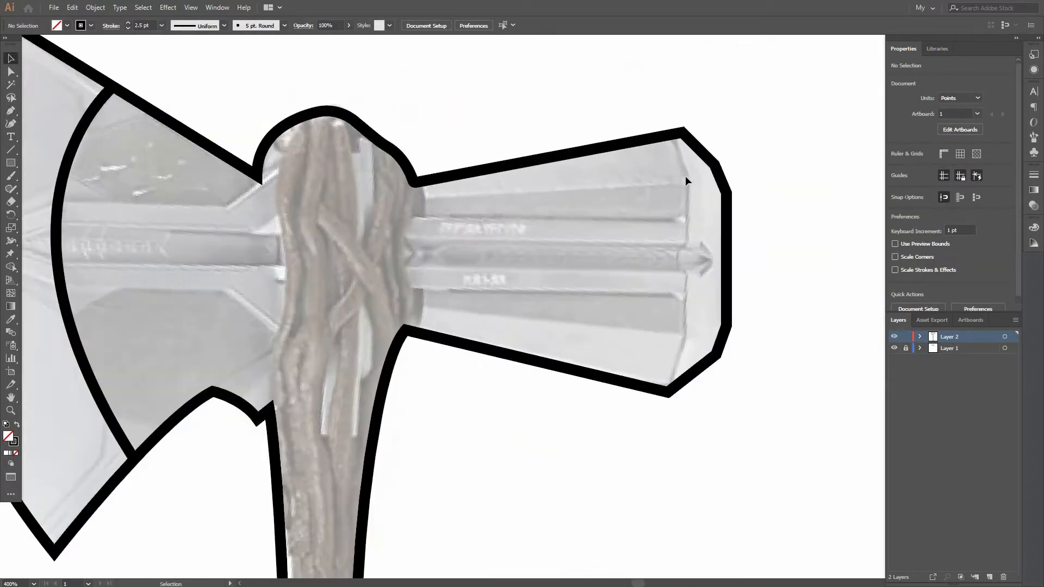
{"action": "key", "text": "p"}
{"action": "scroll", "coordinate": [682, 163], "scroll_direction": "up", "scroll_amount": 1}
{"action": "left_click", "coordinate": [676, 144]}
{"action": "scroll", "coordinate": [692, 250], "scroll_direction": "down", "scroll_amount": 1}
{"action": "scroll", "coordinate": [691, 251], "scroll_direction": "down", "scroll_amount": 2}
{"action": "left_click", "coordinate": [688, 385]}
{"action": "left_click", "coordinate": [664, 468]}
{"action": "scroll", "coordinate": [703, 407], "scroll_direction": "down", "scroll_amount": 1}
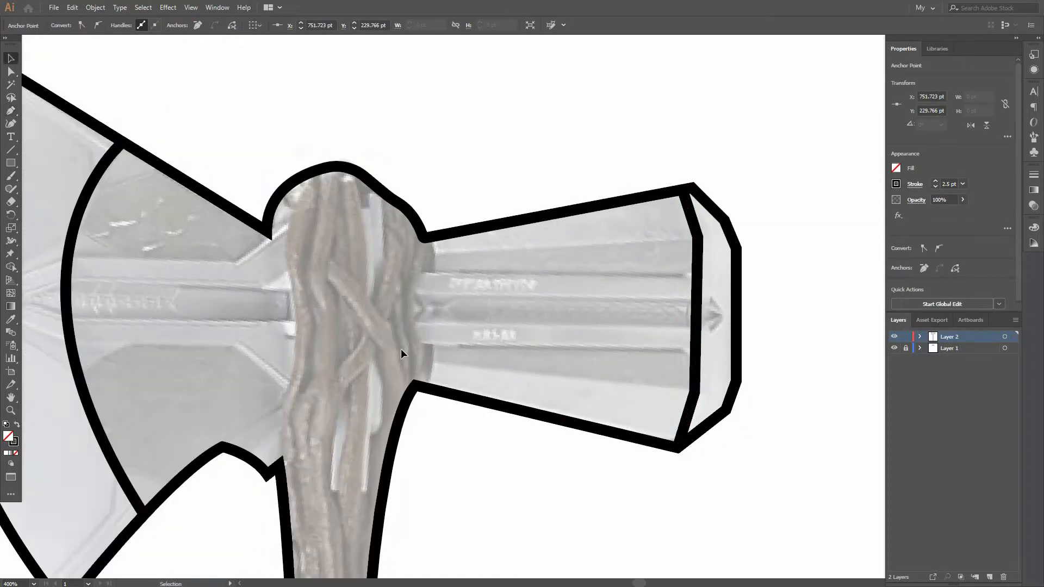
{"action": "left_click", "coordinate": [397, 356]}
Set the stroke to 1 pt and draw the bent detail line from the cutting edge across the blade's upper half
{"action": "left_click_drag", "start_coordinate": [178, 280], "coordinate": [473, 286]}
{"action": "scroll", "coordinate": [303, 281], "scroll_direction": "down", "scroll_amount": 1}
{"action": "key", "text": "p"}
{"action": "scroll", "coordinate": [416, 243], "scroll_direction": "down", "scroll_amount": 1}
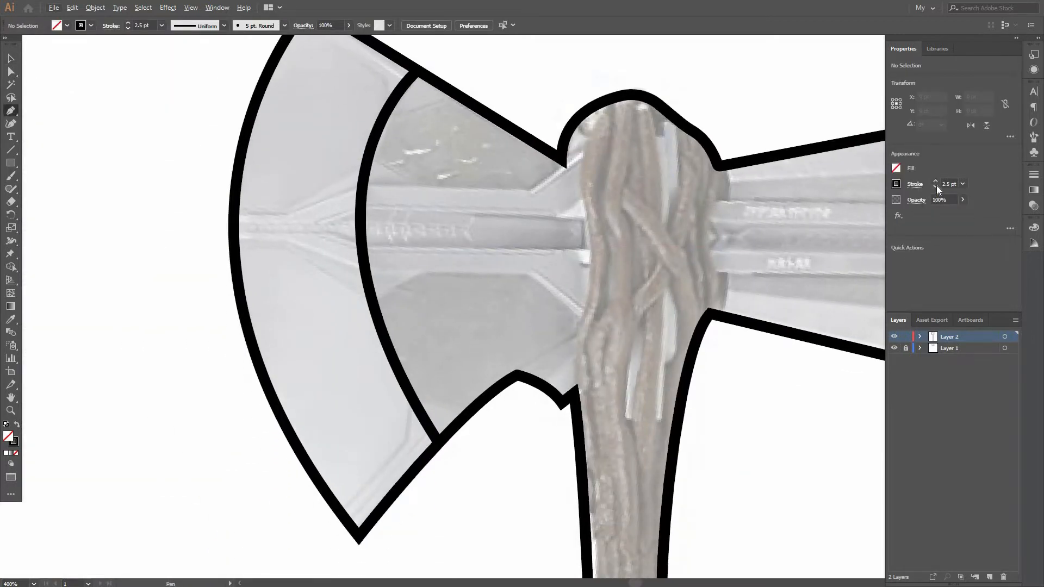
{"action": "scroll", "coordinate": [293, 237], "scroll_direction": "up", "scroll_amount": 2}
{"action": "scroll", "coordinate": [224, 241], "scroll_direction": "down", "scroll_amount": 1}
{"action": "left_click", "coordinate": [205, 232]}
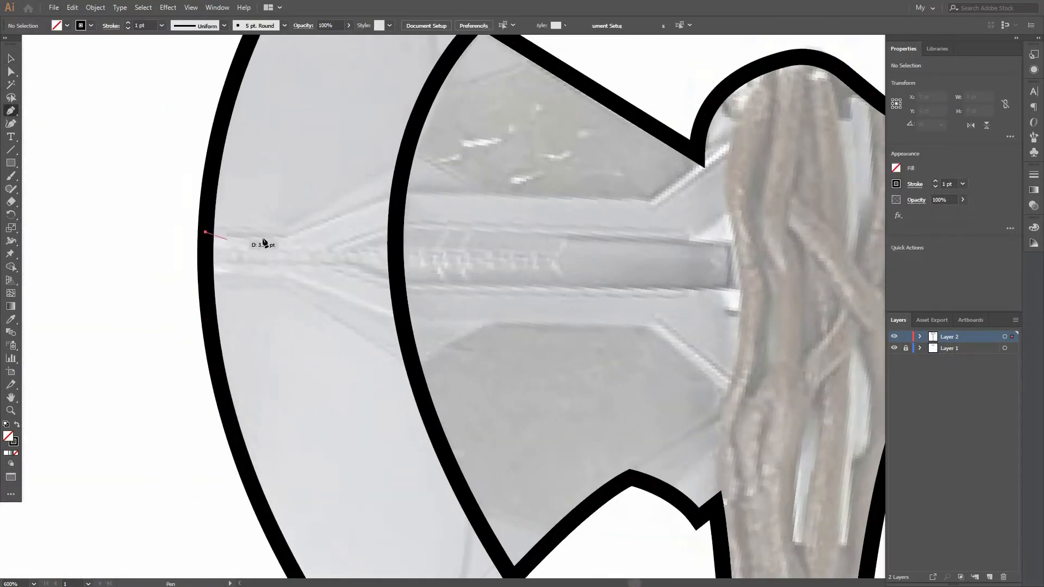
{"action": "left_click_drag", "start_coordinate": [369, 189], "coordinate": [332, 217]}
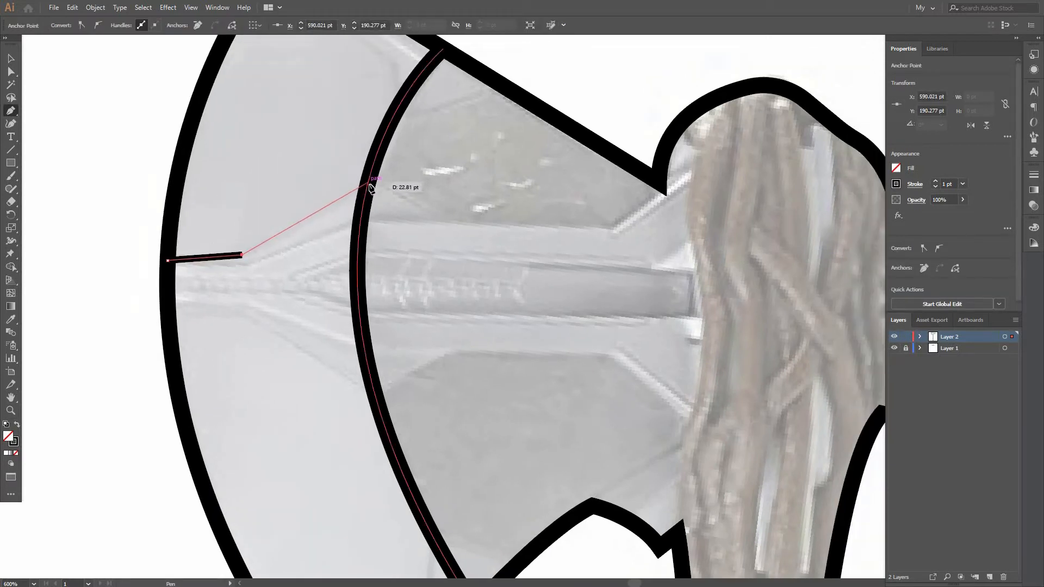
{"action": "key", "text": "v"}
{"action": "scroll", "coordinate": [261, 320], "scroll_direction": "down", "scroll_amount": 1}
{"action": "left_click", "coordinate": [255, 324]}
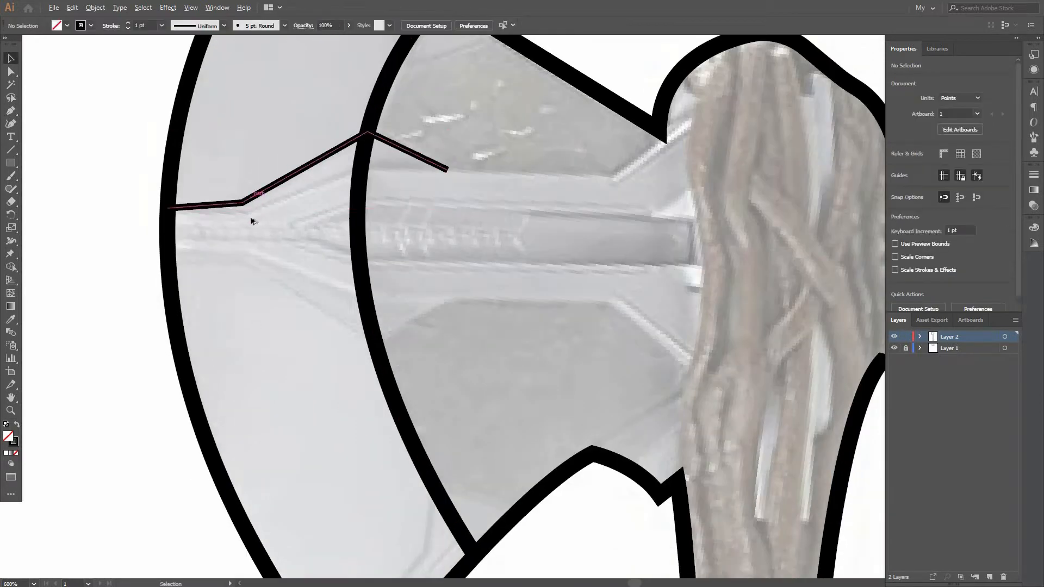
Duplicate the bent detail line, flip the copy vertically and place it on the blade's lower half
{"action": "left_click_drag", "start_coordinate": [248, 199], "coordinate": [248, 268]}
{"action": "left_click", "coordinate": [986, 125]}
{"action": "left_click_drag", "start_coordinate": [330, 317], "coordinate": [329, 323]}
Draw a second 1 pt detail line just below the upper one, from the cutting edge along the blade and up to the handle
{"action": "key", "text": "p"}
{"action": "scroll", "coordinate": [233, 221], "scroll_direction": "up", "scroll_amount": 1}
{"action": "left_click", "coordinate": [146, 218]}
{"action": "left_click", "coordinate": [254, 213]}
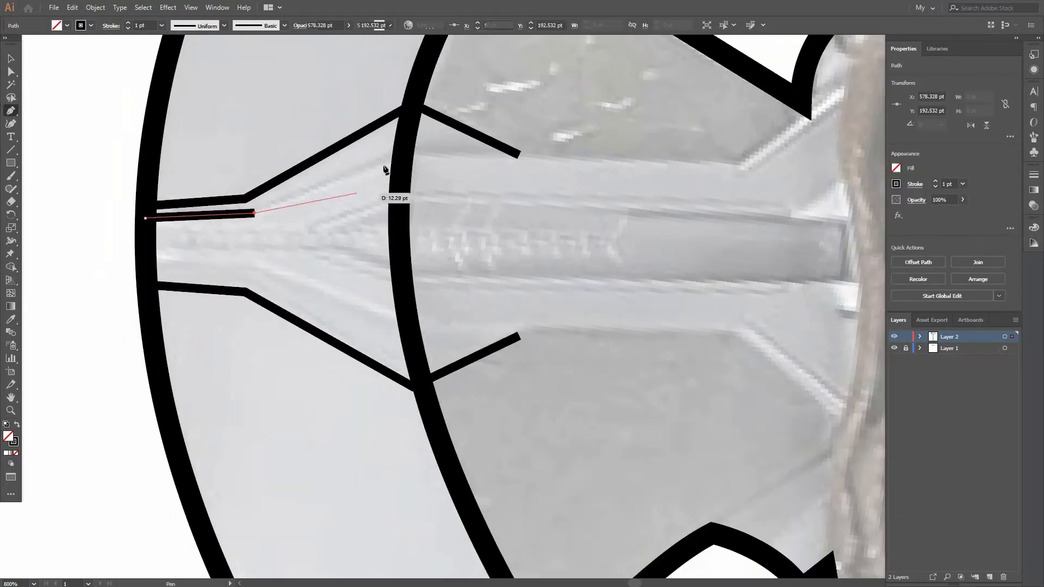
{"action": "left_click", "coordinate": [403, 150]}
{"action": "left_click_drag", "start_coordinate": [691, 178], "coordinate": [611, 272]}
{"action": "left_click", "coordinate": [677, 219]}
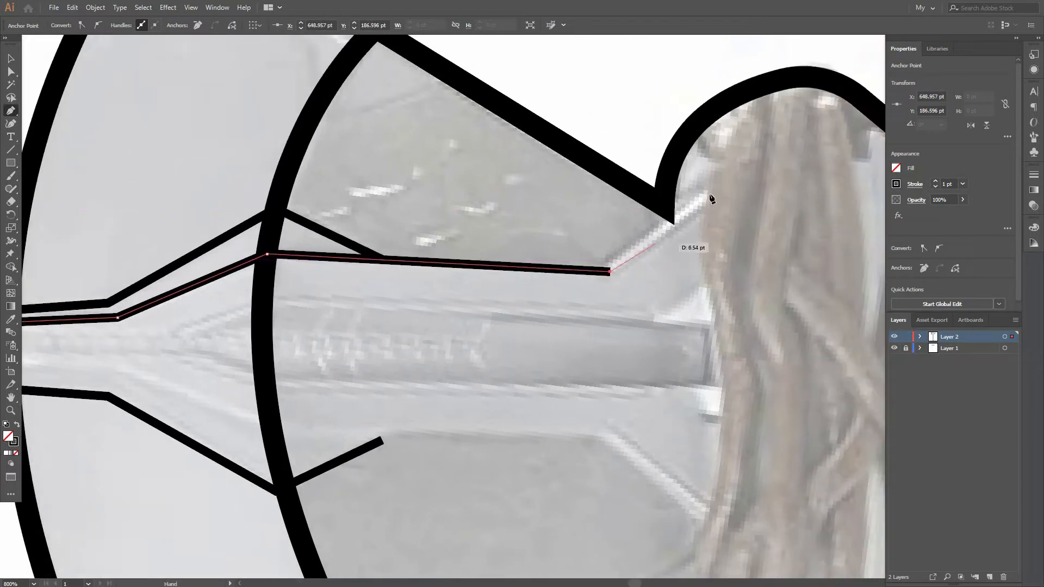
{"action": "left_click", "coordinate": [708, 195]}
{"action": "left_click_drag", "start_coordinate": [711, 244], "coordinate": [834, 129]}
{"action": "key", "text": "v"}
{"action": "left_click", "coordinate": [547, 334]}
Duplicate the second detail line, flip the copy vertically and align it with the matching groove on the blade's lower half
{"action": "left_click_drag", "start_coordinate": [566, 148], "coordinate": [566, 227]}
{"action": "left_click", "coordinate": [986, 125]}
{"action": "left_click_drag", "start_coordinate": [463, 223], "coordinate": [477, 311]}
{"action": "key", "text": "Caps_Lock"}
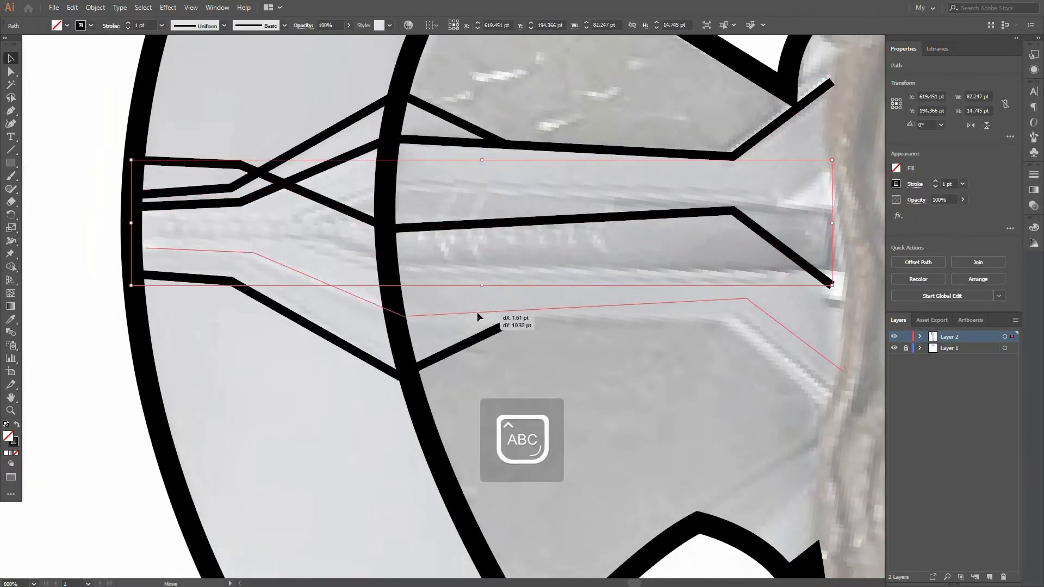
{"action": "key", "text": "Down"}
{"action": "key", "text": "Left"}
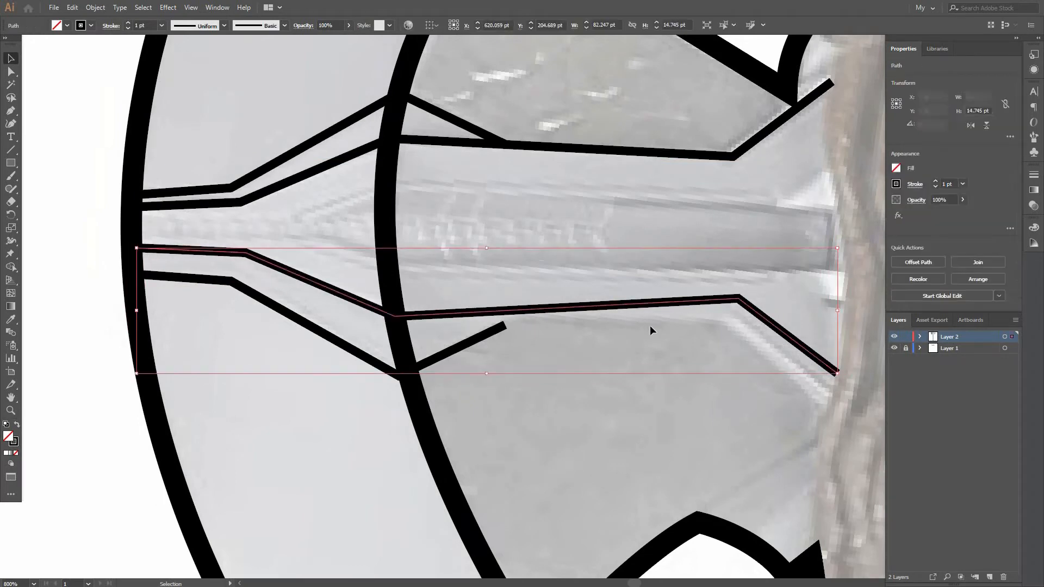
{"action": "scroll", "coordinate": [658, 358], "scroll_direction": "up", "scroll_amount": 2}
{"action": "left_click", "coordinate": [657, 359]}
Move the end of the blade's lower bent detail line to meet the flipped second detail line
{"action": "key", "text": "p"}
{"action": "scroll", "coordinate": [197, 252], "scroll_direction": "down", "scroll_amount": 1}
{"action": "scroll", "coordinate": [195, 253], "scroll_direction": "up", "scroll_amount": 1}
{"action": "key", "text": "Caps_Lock"}
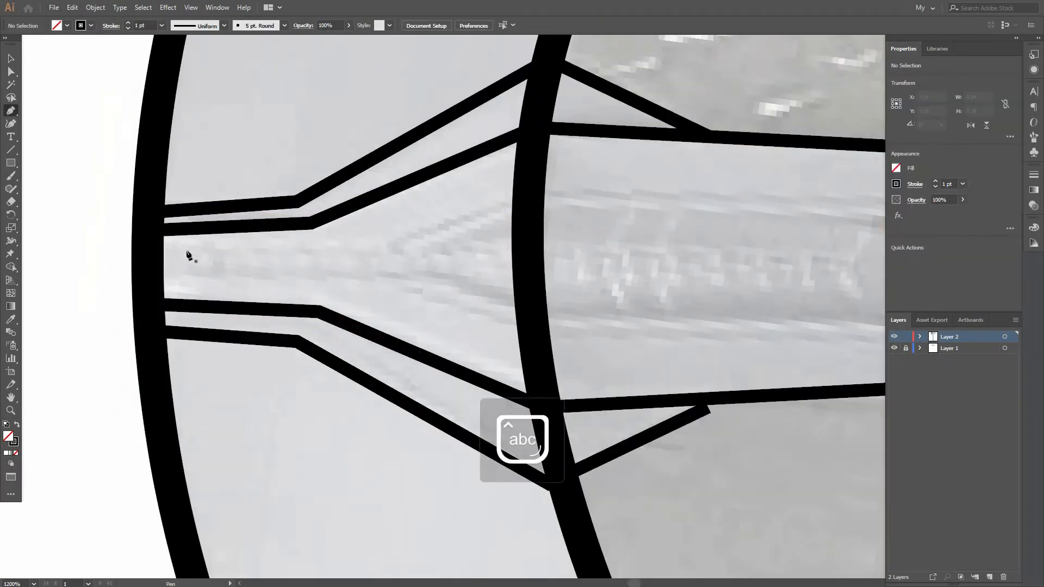
{"action": "scroll", "coordinate": [201, 259], "scroll_direction": "down", "scroll_amount": 1}
{"action": "key", "text": "v"}
{"action": "left_click_drag", "start_coordinate": [520, 382], "coordinate": [561, 298]}
{"action": "left_click", "coordinate": [536, 318]}
{"action": "key", "text": "a"}
{"action": "left_click_drag", "start_coordinate": [456, 355], "coordinate": [465, 351]}
{"action": "left_click", "coordinate": [299, 306]}
{"action": "scroll", "coordinate": [288, 305], "scroll_direction": "up", "scroll_amount": 1}
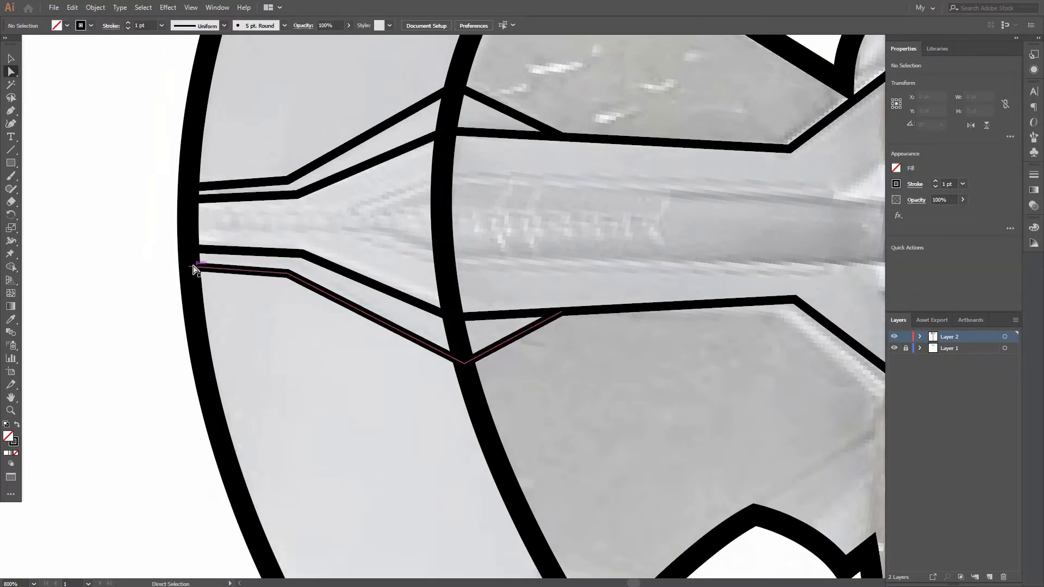
Shift the lower detail lines' anchor points near the cutting edge slightly upward to match the upper pair
{"action": "left_click", "coordinate": [188, 267]}
{"action": "scroll", "coordinate": [189, 267], "scroll_direction": "up", "scroll_amount": 1}
{"action": "left_click_drag", "start_coordinate": [188, 267], "coordinate": [187, 257]}
{"action": "left_click", "coordinate": [264, 299]}
{"action": "scroll", "coordinate": [322, 277], "scroll_direction": "down", "scroll_amount": 1}
{"action": "left_click_drag", "start_coordinate": [331, 267], "coordinate": [331, 260]}
{"action": "left_click", "coordinate": [434, 303]}
{"action": "scroll", "coordinate": [436, 305], "scroll_direction": "up", "scroll_amount": 1}
{"action": "scroll", "coordinate": [436, 305], "scroll_direction": "down", "scroll_amount": 1}
Draw the upper side of the blade's central groove with a 1 pt stroke, from the cutting edge to the handle
{"action": "left_click_drag", "start_coordinate": [696, 294], "coordinate": [431, 329]}
{"action": "key", "text": "p"}
{"action": "scroll", "coordinate": [101, 284], "scroll_direction": "up", "scroll_amount": 2}
{"action": "scroll", "coordinate": [101, 287], "scroll_direction": "down", "scroll_amount": 2}
{"action": "left_click", "coordinate": [295, 270]}
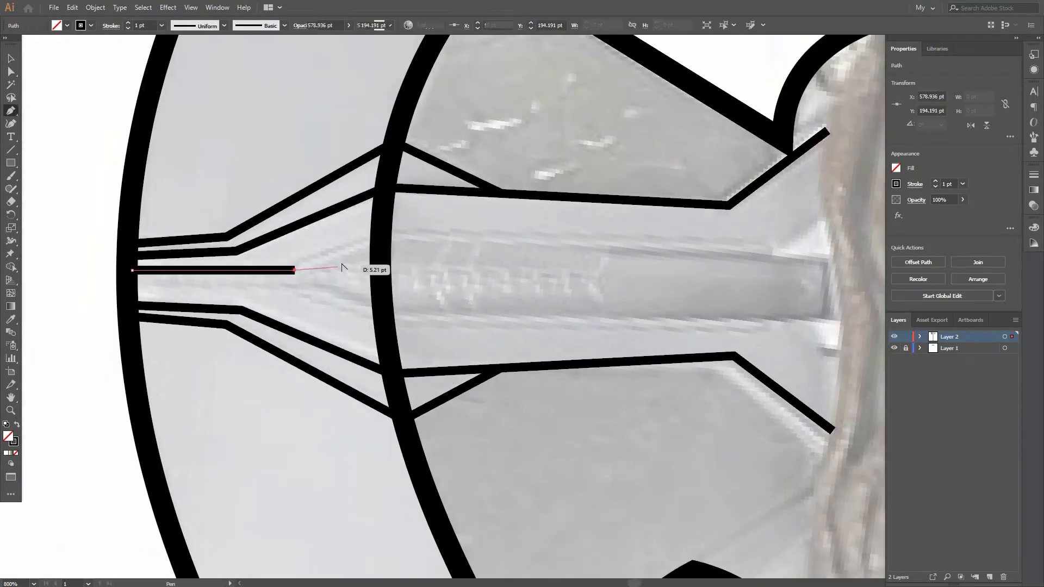
{"action": "scroll", "coordinate": [344, 258], "scroll_direction": "up", "scroll_amount": 1}
{"action": "left_click", "coordinate": [400, 227]}
{"action": "scroll", "coordinate": [400, 220], "scroll_direction": "down", "scroll_amount": 1}
{"action": "left_click_drag", "start_coordinate": [620, 261], "coordinate": [477, 307]}
{"action": "left_click", "coordinate": [709, 292]}
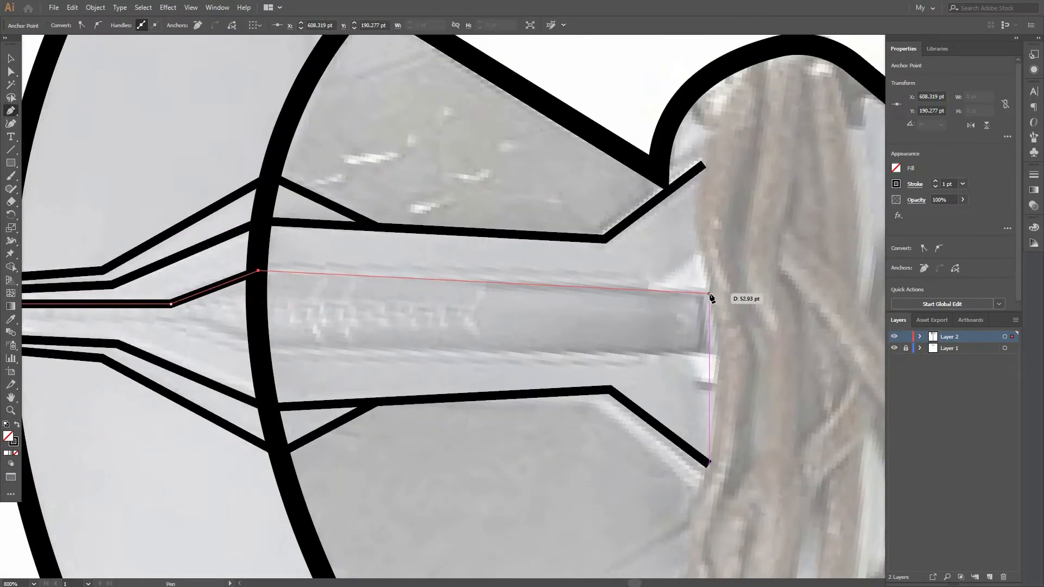
Continue the central groove outline down along the handle and back along its lower side to the cutting edge
{"action": "scroll", "coordinate": [698, 306], "scroll_direction": "down", "scroll_amount": 1}
{"action": "left_click", "coordinate": [708, 298]}
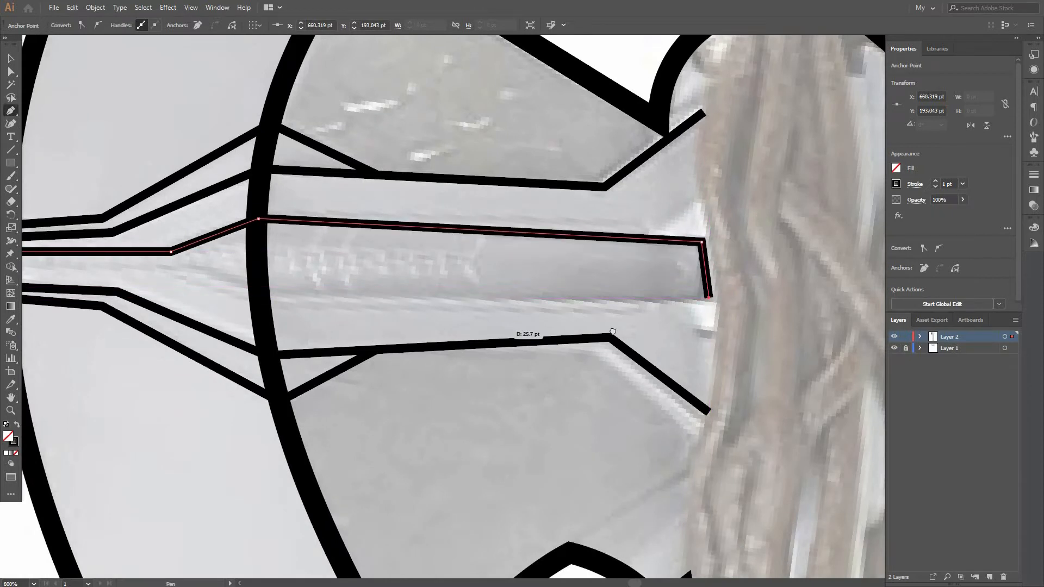
{"action": "scroll", "coordinate": [401, 299], "scroll_direction": "left", "scroll_amount": 3}
{"action": "left_click", "coordinate": [397, 294]}
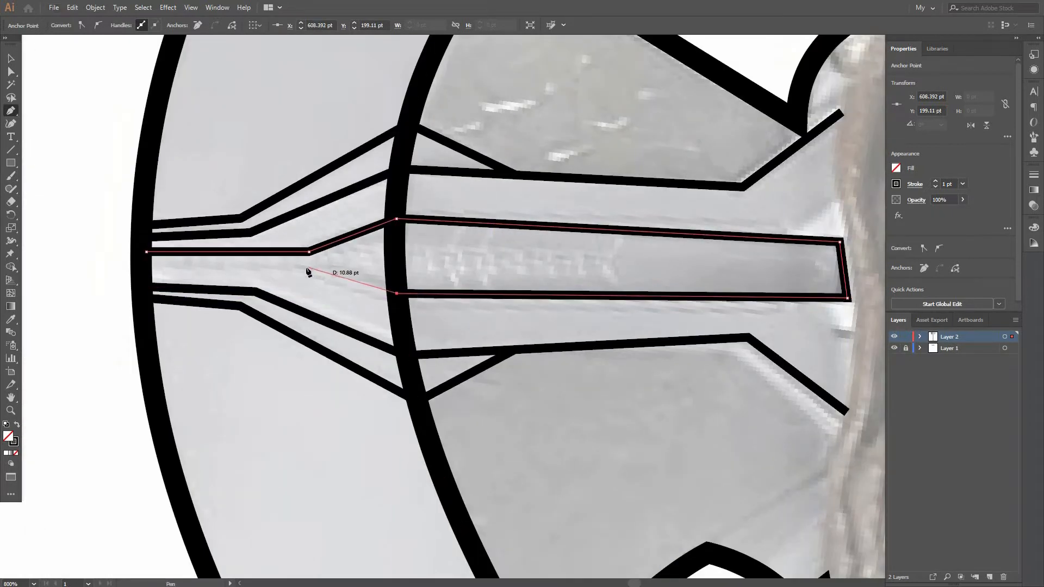
{"action": "left_click", "coordinate": [307, 268]}
{"action": "scroll", "coordinate": [297, 277], "scroll_direction": "left", "scroll_amount": 3}
{"action": "left_click", "coordinate": [278, 271]}
{"action": "key", "text": "v"}
{"action": "left_click", "coordinate": [247, 348]}
{"action": "scroll", "coordinate": [335, 255], "scroll_direction": "down", "scroll_amount": 2}
{"action": "scroll", "coordinate": [404, 282], "scroll_direction": "up", "scroll_amount": 2}
{"action": "left_click", "coordinate": [426, 320]}
{"action": "left_click_drag", "start_coordinate": [711, 332], "coordinate": [526, 347]}
{"action": "left_click", "coordinate": [526, 347]}
{"action": "scroll", "coordinate": [292, 243], "scroll_direction": "down", "scroll_amount": 2}
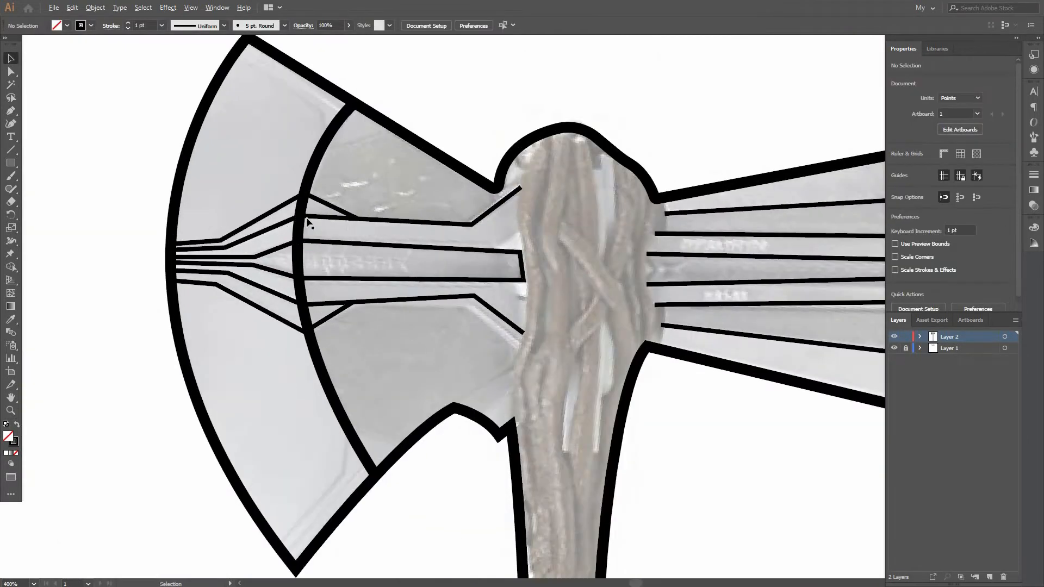
Set the blade's two second detail lines and the hammer side's four middle lines to a 2 pt stroke
{"action": "left_click", "coordinate": [346, 220]}
{"action": "left_click", "coordinate": [358, 301], "text": "shift"}
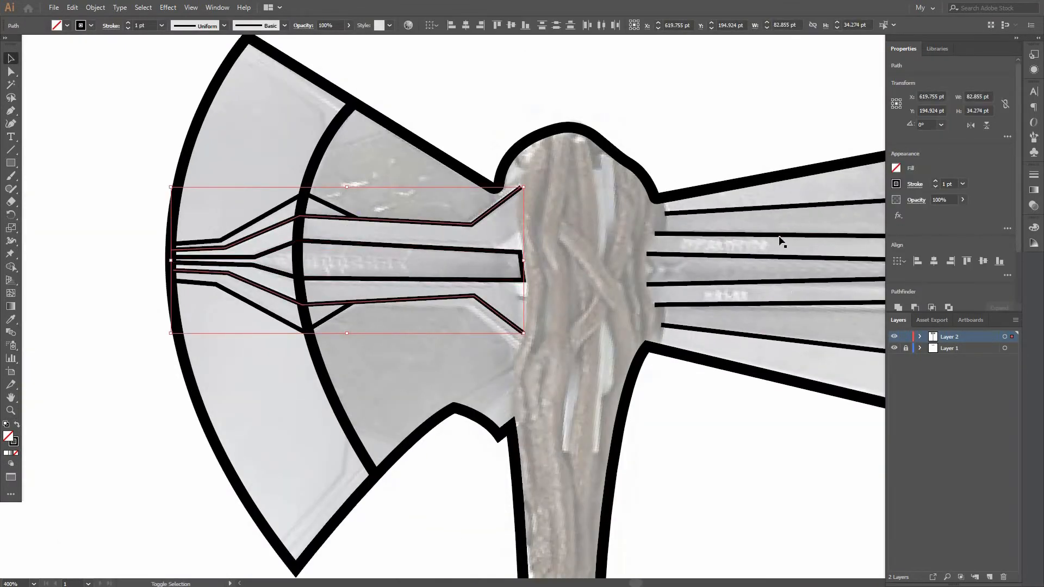
{"action": "left_click", "coordinate": [935, 182]}
{"action": "left_click", "coordinate": [674, 221]}
{"action": "mouse_move", "coordinate": [661, 237]}
{"action": "left_mouse_down"}
{"action": "mouse_move", "coordinate": [660, 211]}
{"action": "mouse_move", "coordinate": [492, 210]}
{"action": "left_mouse_up"}
Draw a 2 pt curve along the handle's blade-side edge, from the head outline down to the blade's lower corner
{"action": "key", "text": "p"}
{"action": "scroll", "coordinate": [501, 179], "scroll_direction": "up", "scroll_amount": 1}
{"action": "left_click_drag", "start_coordinate": [319, 227], "coordinate": [454, 297]}
{"action": "left_click", "coordinate": [450, 40]}
{"action": "scroll", "coordinate": [436, 292], "scroll_direction": "down", "scroll_amount": 3}
{"action": "left_click_drag", "start_coordinate": [412, 378], "coordinate": [399, 416]}
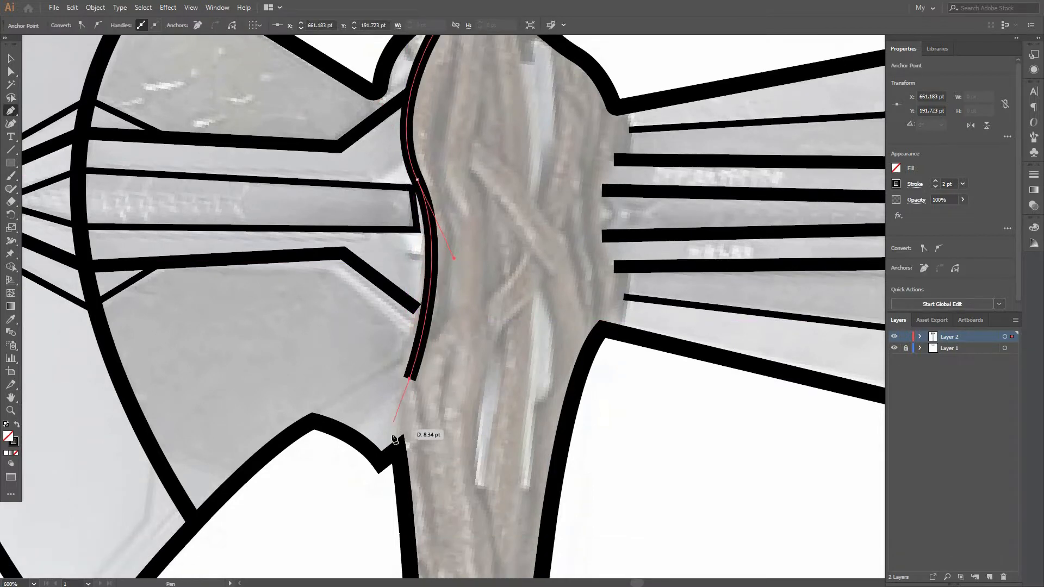
{"action": "left_click_drag", "start_coordinate": [399, 458], "coordinate": [399, 494]}
{"action": "key", "text": "v"}
{"action": "scroll", "coordinate": [632, 438], "scroll_direction": "down", "scroll_amount": 3}
{"action": "left_click", "coordinate": [632, 438]}
{"action": "scroll", "coordinate": [632, 437], "scroll_direction": "down", "scroll_amount": 2}
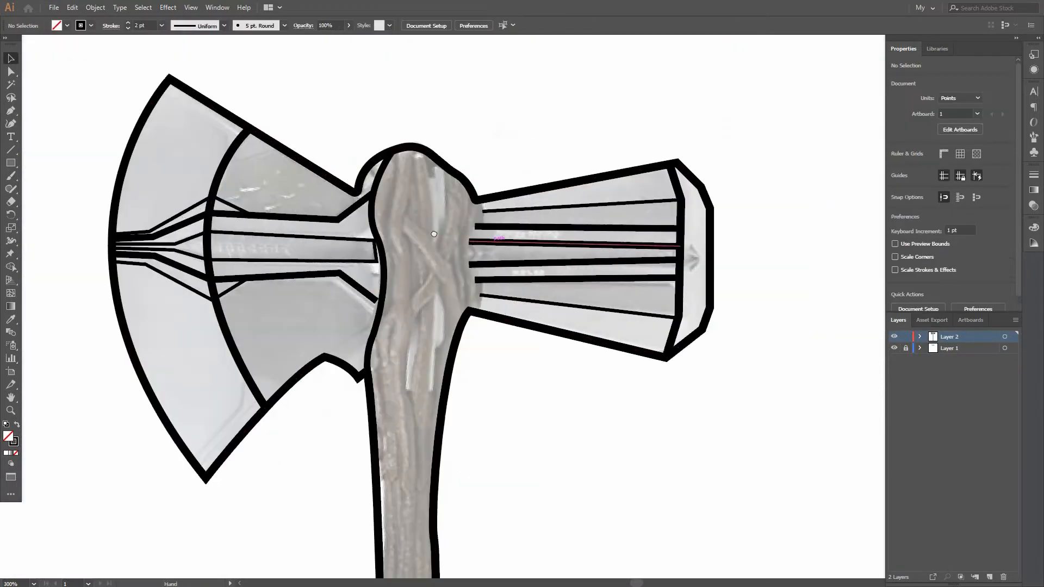
Draw a 2 pt curve along the handle's hammer-side edge, between the upper and lower corners of the hammer outline
{"action": "key", "text": "p"}
{"action": "scroll", "coordinate": [435, 241], "scroll_direction": "up", "scroll_amount": 2}
{"action": "left_click", "coordinate": [429, 209]}
{"action": "left_click", "coordinate": [427, 210]}
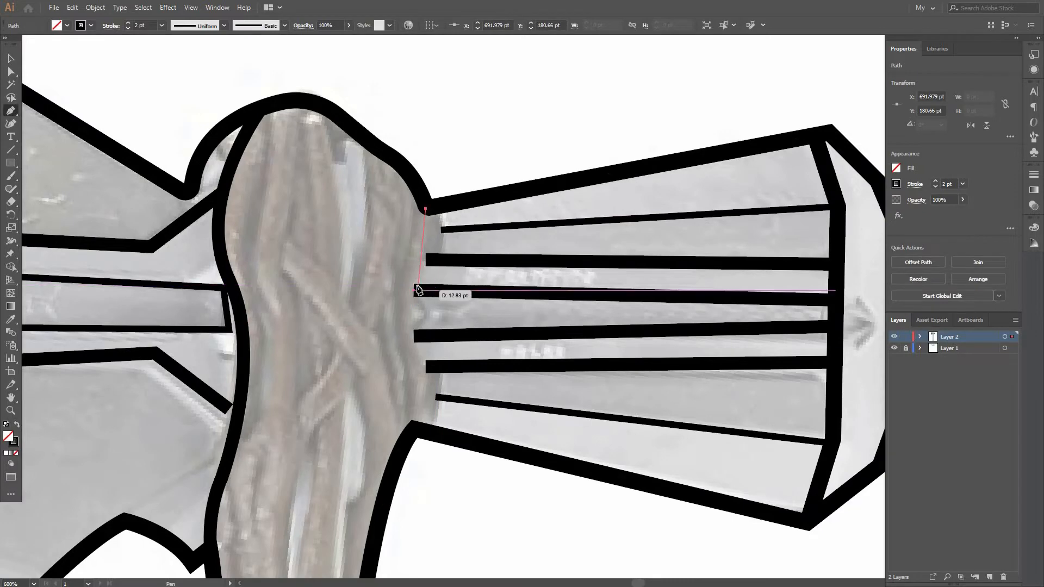
{"action": "left_click_drag", "start_coordinate": [412, 323], "coordinate": [391, 412]}
{"action": "left_click", "coordinate": [414, 429]}
{"action": "scroll", "coordinate": [465, 422], "scroll_direction": "down", "scroll_amount": 2}
Move the inner ends of the hammer's thick lines to meet the handle edge curve
{"action": "key", "text": "a"}
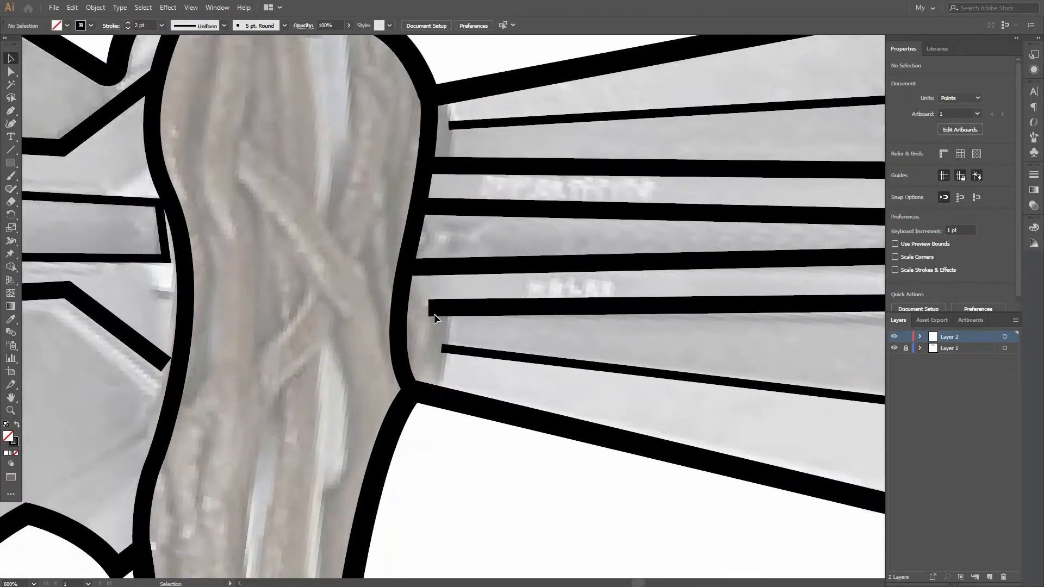
{"action": "left_click", "coordinate": [426, 309]}
{"action": "left_click", "coordinate": [419, 298]}
{"action": "scroll", "coordinate": [485, 217], "scroll_direction": "down", "scroll_amount": 2}
Draw two short 1 pt lines across the hammer's base, joining its outline to the outermost thick lines above and below
{"action": "key", "text": "p"}
{"action": "scroll", "coordinate": [463, 143], "scroll_direction": "up", "scroll_amount": 2}
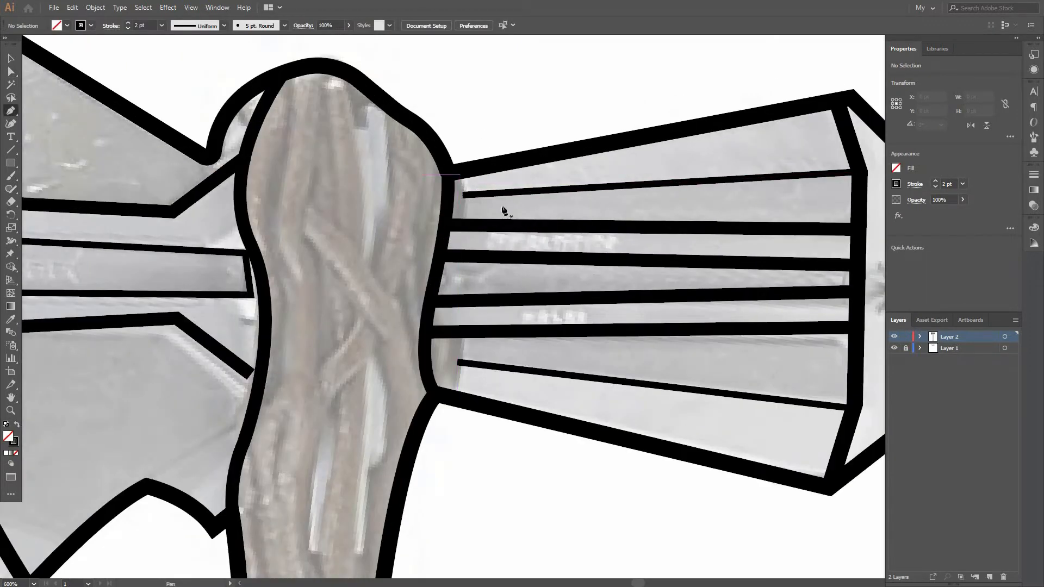
{"action": "mouse_move", "coordinate": [462, 186]}
{"action": "left_mouse_down"}
{"action": "mouse_move", "coordinate": [458, 223]}
{"action": "mouse_move", "coordinate": [465, 201]}
{"action": "mouse_move", "coordinate": [466, 210]}
{"action": "left_mouse_up"}
{"action": "scroll", "coordinate": [466, 209], "scroll_direction": "down", "scroll_amount": 2}
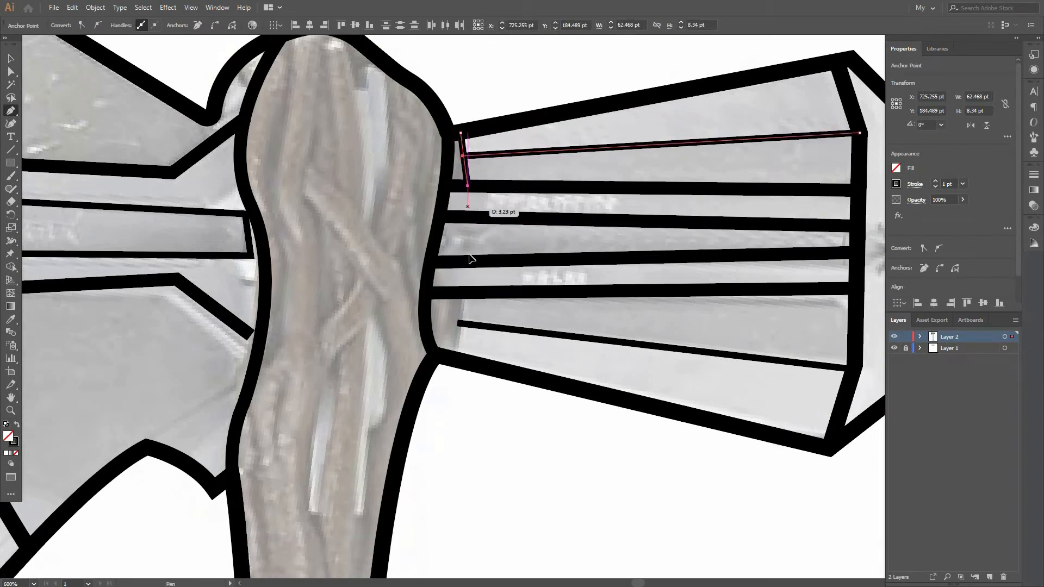
{"action": "key", "text": "Escape"}
{"action": "scroll", "coordinate": [454, 314], "scroll_direction": "down", "scroll_amount": 2}
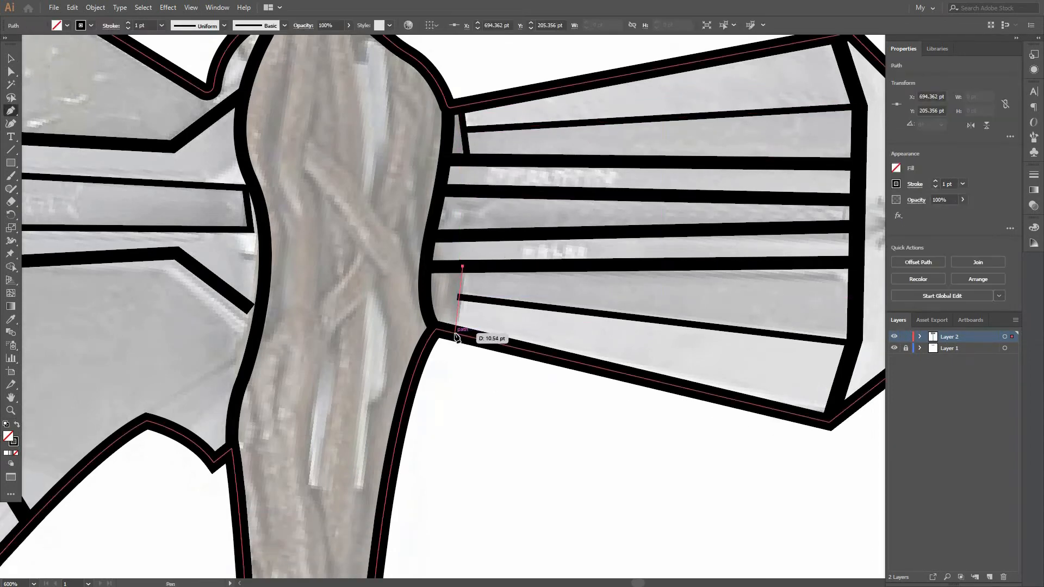
{"action": "left_click_drag", "start_coordinate": [465, 335], "coordinate": [471, 344]}
{"action": "left_click", "coordinate": [484, 334], "text": "ctrl"}
{"action": "scroll", "coordinate": [391, 356], "scroll_direction": "up", "scroll_amount": 3}
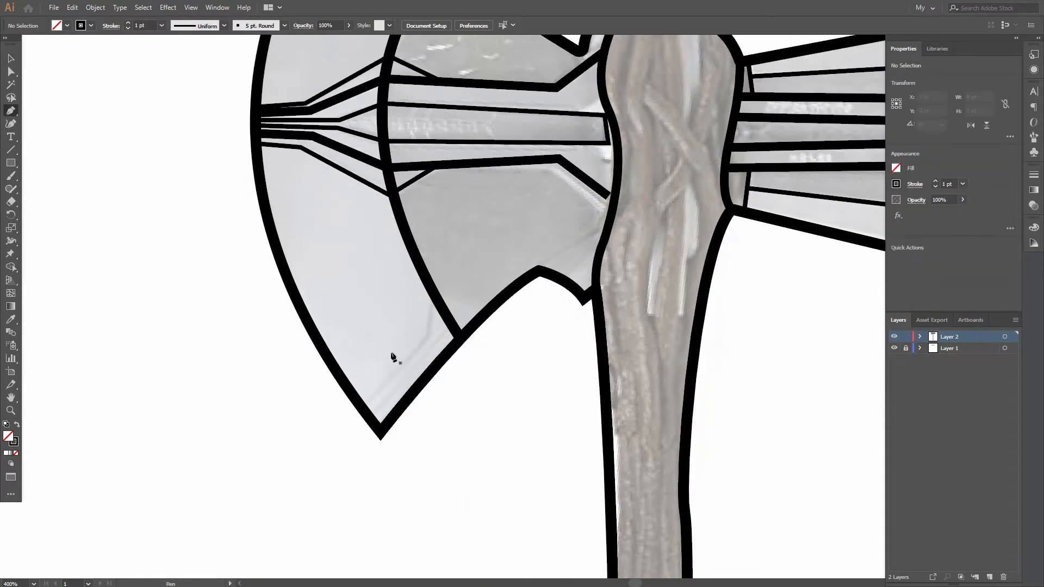
Draw a 1 pt bent detail line around the blade's lower tip, from the cutting edge to the dividing curve and lower outline
{"action": "left_click", "coordinate": [174, 467]}
{"action": "left_click", "coordinate": [443, 294]}
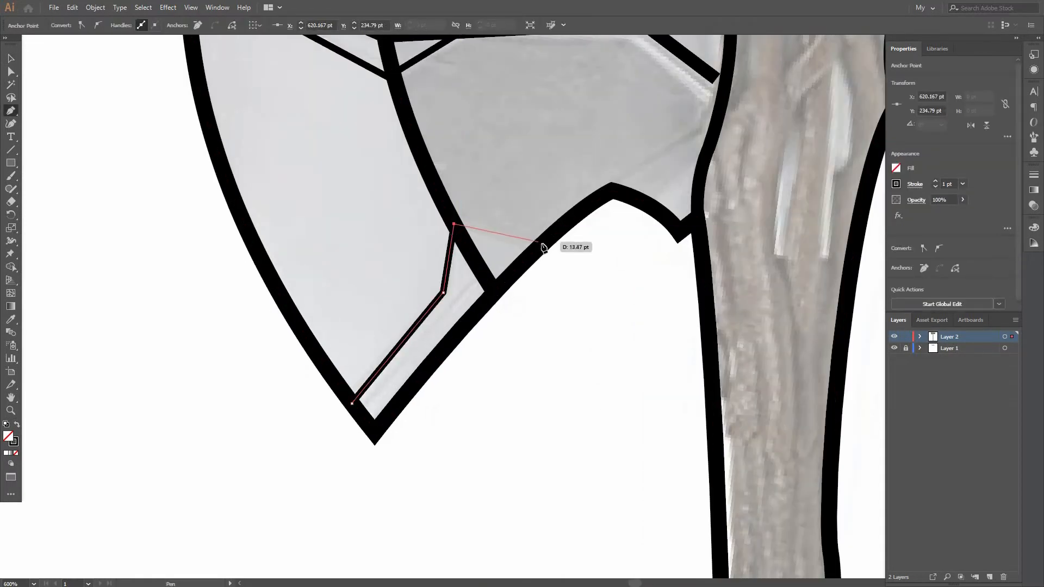
{"action": "scroll", "coordinate": [543, 248], "scroll_direction": "down", "scroll_amount": 1}
{"action": "left_click", "coordinate": [536, 233], "text": "ctrl"}
{"action": "scroll", "coordinate": [490, 415], "scroll_direction": "down", "scroll_amount": 3}
Draw a short detail line on the blade's upper inner section, from the upper outline to the dividing curve
{"action": "scroll", "coordinate": [422, 121], "scroll_direction": "up", "scroll_amount": 2}
{"action": "scroll", "coordinate": [422, 121], "scroll_direction": "up", "scroll_amount": 2}
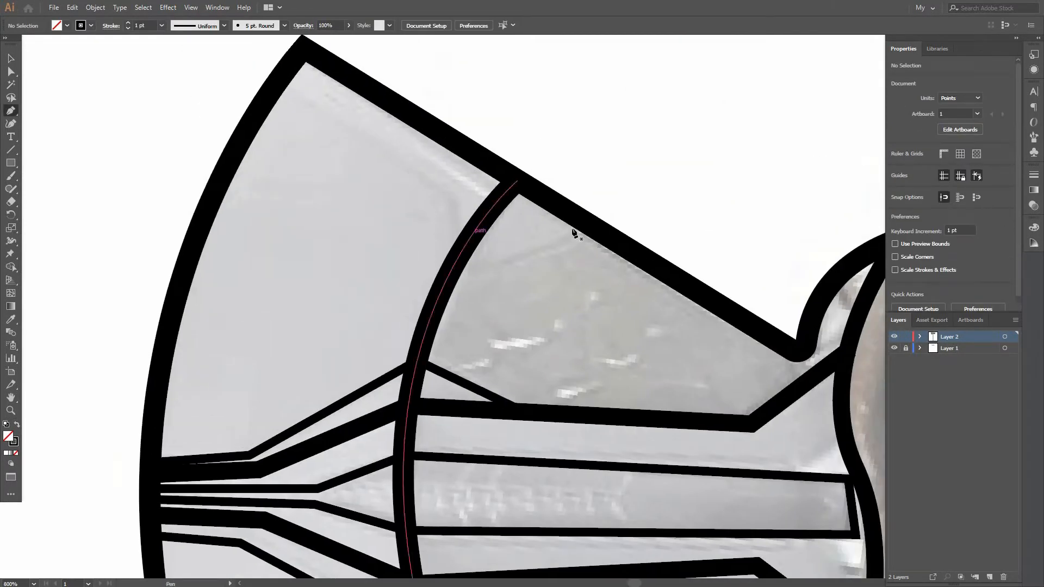
{"action": "left_click", "coordinate": [606, 235]}
{"action": "left_click", "coordinate": [459, 256]}
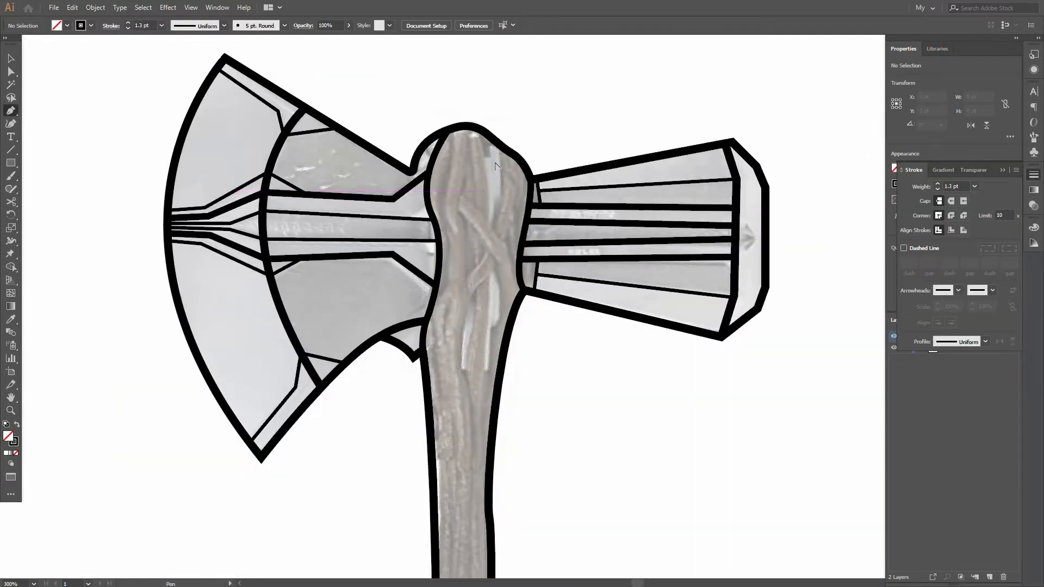
Draw a narrow four-sided 1.3 pt slot on the upper handle and extend its upper end to the head outline
{"action": "scroll", "coordinate": [479, 152], "scroll_direction": "up", "scroll_amount": 3}
{"action": "left_click", "coordinate": [478, 146]}
{"action": "left_click", "coordinate": [483, 251]}
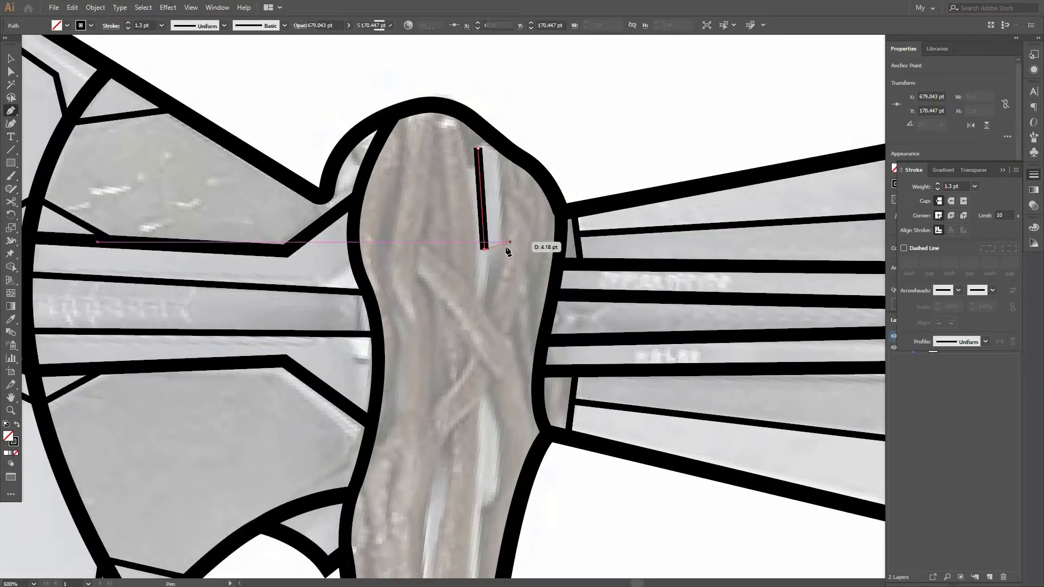
{"action": "left_click", "coordinate": [508, 251]}
{"action": "left_click", "coordinate": [504, 144]}
{"action": "left_click", "coordinate": [478, 146]}
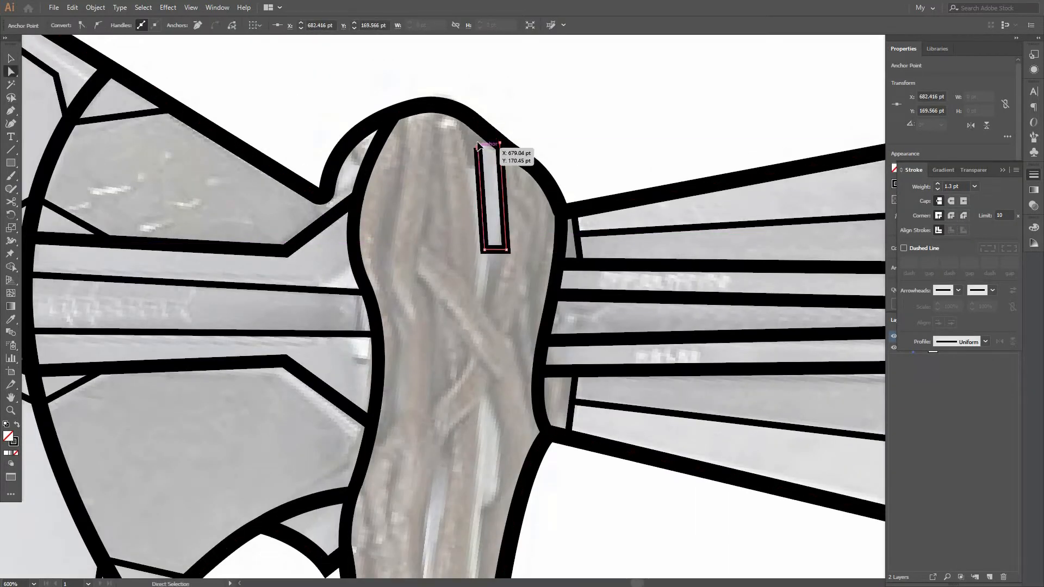
{"action": "left_click_drag", "start_coordinate": [480, 125], "coordinate": [478, 124]}
{"action": "scroll", "coordinate": [501, 146], "scroll_direction": "down", "scroll_amount": 2}
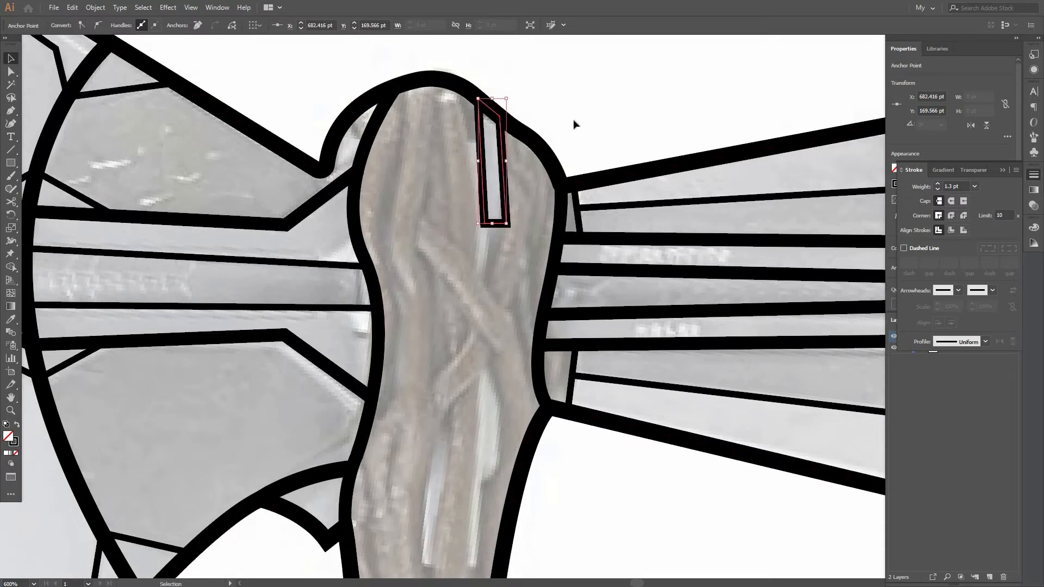
{"action": "left_click", "coordinate": [573, 123], "text": "ctrl"}
Trace the narrow curved metal sliver lower on the handle as a closed shape and set its stroke to 1 pt
{"action": "scroll", "coordinate": [544, 152], "scroll_direction": "down", "scroll_amount": 3}
{"action": "scroll", "coordinate": [493, 290], "scroll_direction": "up", "scroll_amount": 5}
{"action": "scroll", "coordinate": [456, 326], "scroll_direction": "up", "scroll_amount": 1}
{"action": "left_click", "coordinate": [481, 149]}
{"action": "left_click", "coordinate": [463, 330]}
{"action": "left_click", "coordinate": [479, 326]}
{"action": "left_click_drag", "start_coordinate": [499, 212], "coordinate": [516, 197]}
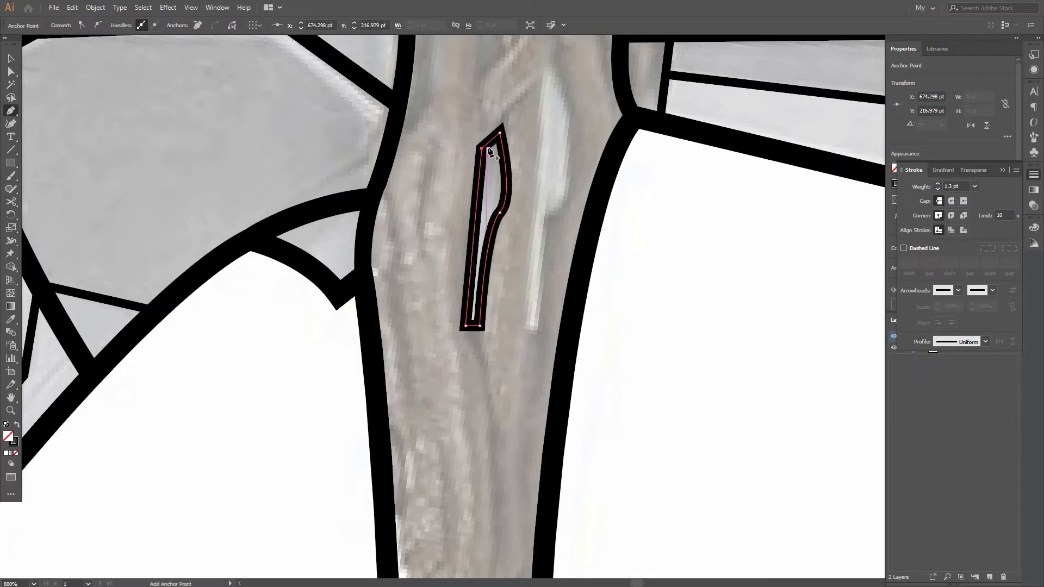
{"action": "key", "text": "v"}
{"action": "scroll", "coordinate": [543, 292], "scroll_direction": "down", "scroll_amount": 1}
{"action": "scroll", "coordinate": [776, 196], "scroll_direction": "right", "scroll_amount": 2}
{"action": "scroll", "coordinate": [777, 195], "scroll_direction": "down", "scroll_amount": 1}
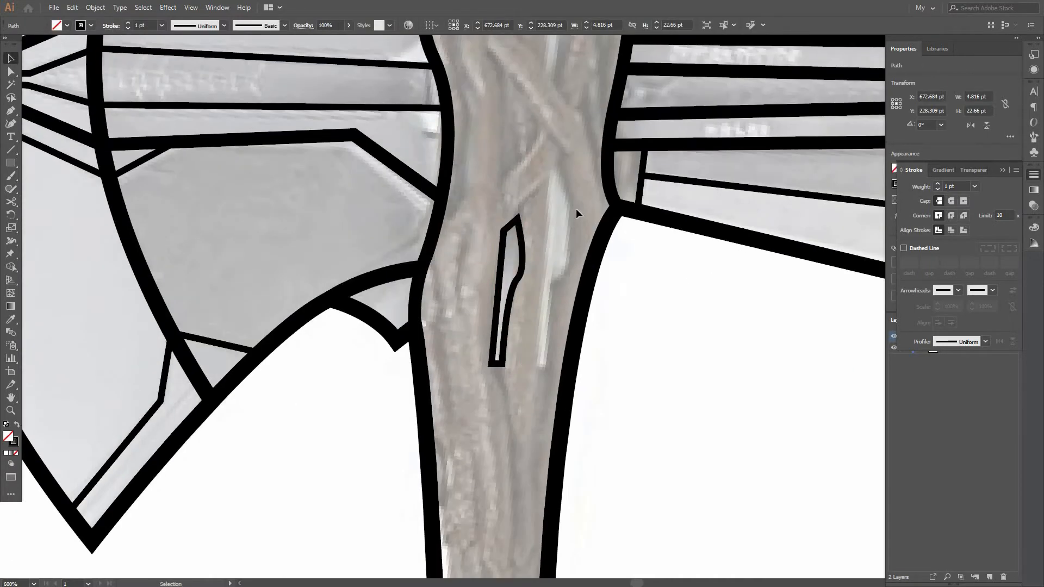
{"action": "scroll", "coordinate": [576, 208], "scroll_direction": "down", "scroll_amount": 2}
{"action": "left_click", "coordinate": [563, 328]}
Start tracing the longer metal sliver beside it with a 1 pt stroke, down its straight side and across its lower end
{"action": "scroll", "coordinate": [563, 329], "scroll_direction": "up", "scroll_amount": 4}
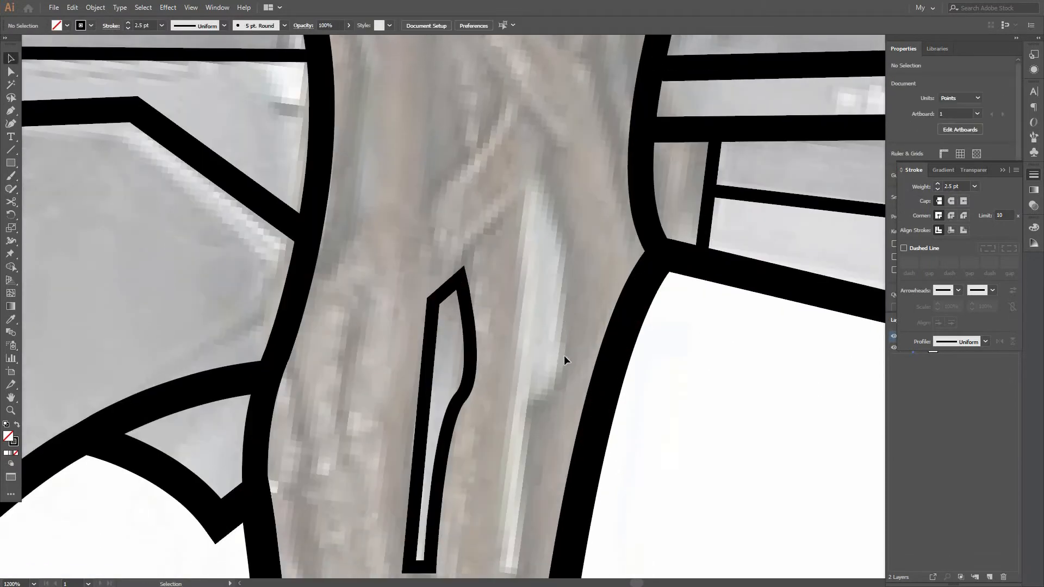
{"action": "key", "text": "p"}
{"action": "scroll", "coordinate": [564, 356], "scroll_direction": "down", "scroll_amount": 1}
{"action": "left_click", "coordinate": [526, 103]}
{"action": "scroll", "coordinate": [501, 435], "scroll_direction": "down", "scroll_amount": 2}
{"action": "left_click", "coordinate": [501, 442]}
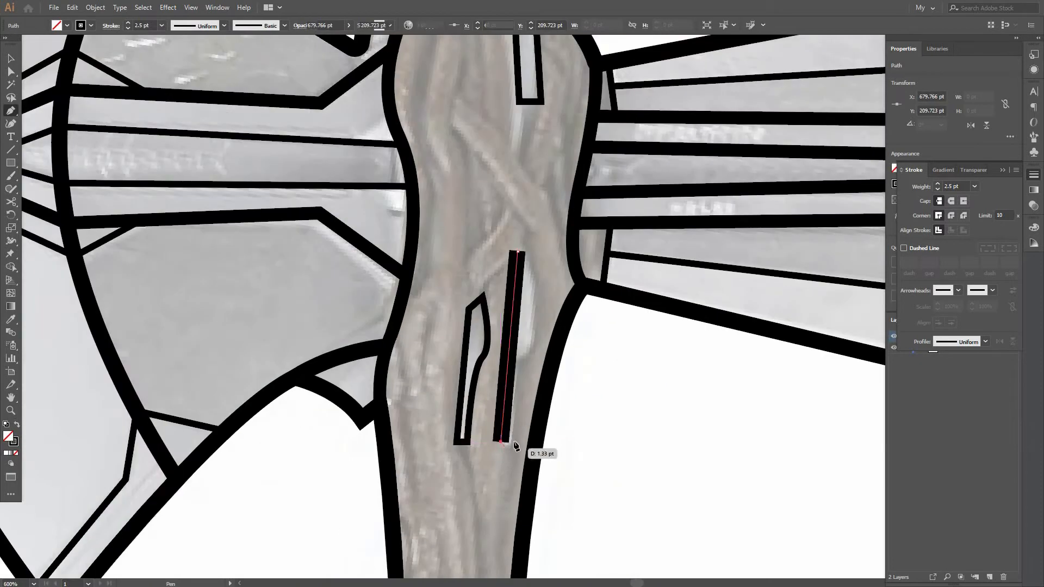
{"action": "key", "text": "ctrl+z"}
{"action": "left_click", "coordinate": [937, 190]}
{"action": "scroll", "coordinate": [499, 404], "scroll_direction": "up", "scroll_amount": 1}
{"action": "left_click", "coordinate": [499, 460]}
{"action": "left_click", "coordinate": [520, 459]}
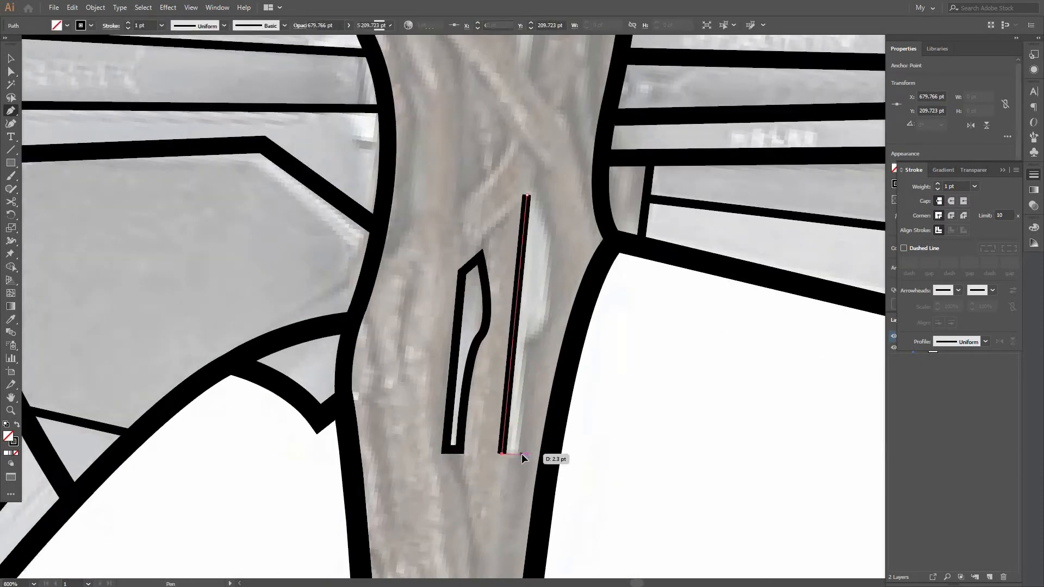
Trace the longer sliver's angled side back up to its tip, close the shape and deselect it
{"action": "left_click", "coordinate": [525, 354]}
{"action": "left_click", "coordinate": [537, 331]}
{"action": "left_click_drag", "start_coordinate": [548, 281], "coordinate": [536, 348]}
{"action": "left_click", "coordinate": [537, 320]}
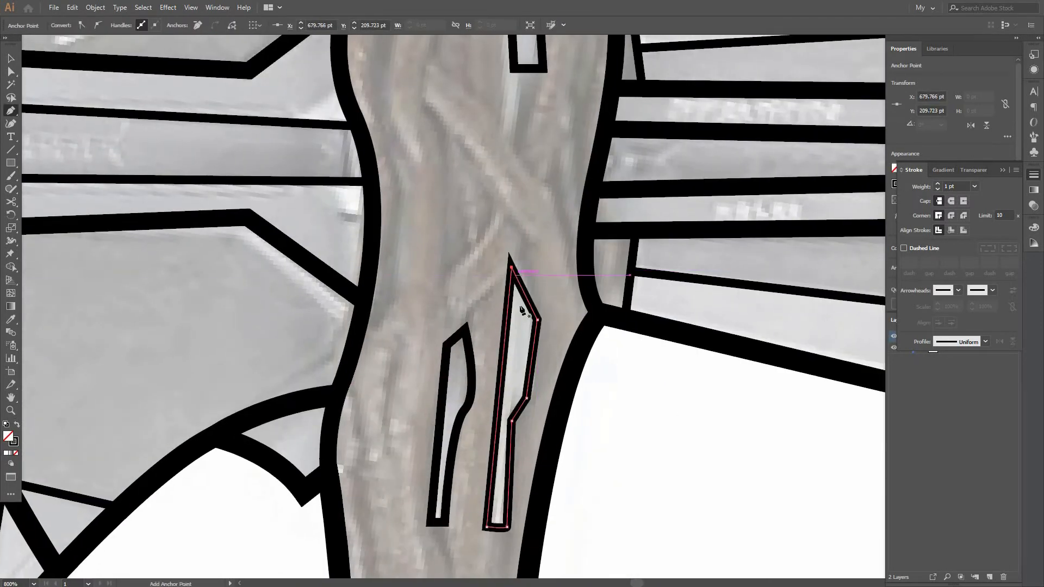
{"action": "scroll", "coordinate": [516, 305], "scroll_direction": "down", "scroll_amount": 4}
{"action": "key", "text": "ctrl+shift+a"}
{"action": "scroll", "coordinate": [508, 220], "scroll_direction": "up", "scroll_amount": 4}
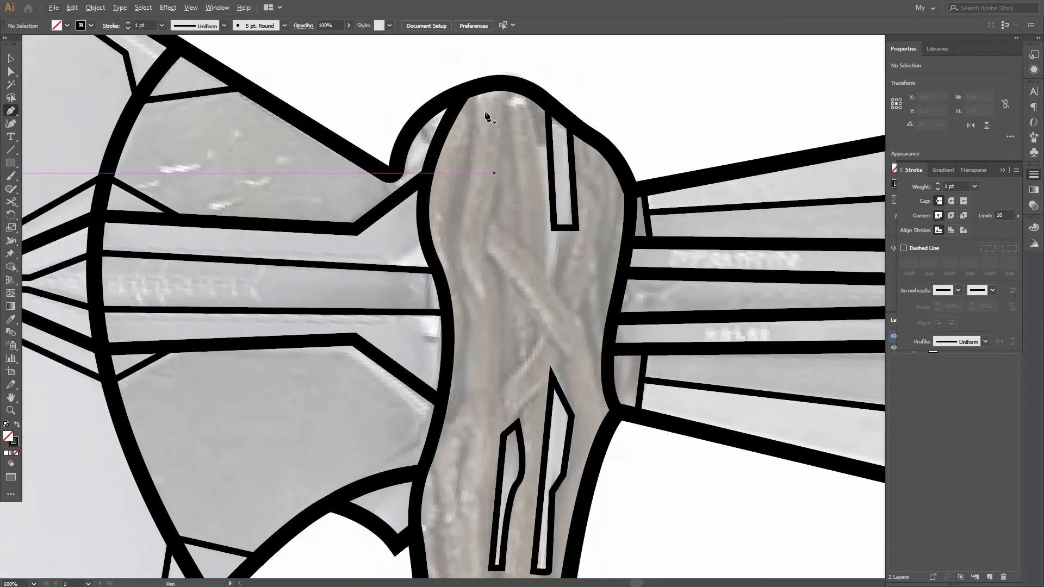
Draw two curved grain lines down the handle's blade side with a tapered width profile, the upper one at 1.5 pt
{"action": "left_click", "coordinate": [458, 238]}
{"action": "left_click", "coordinate": [470, 280]}
{"action": "left_click_drag", "start_coordinate": [472, 392], "coordinate": [465, 420]}
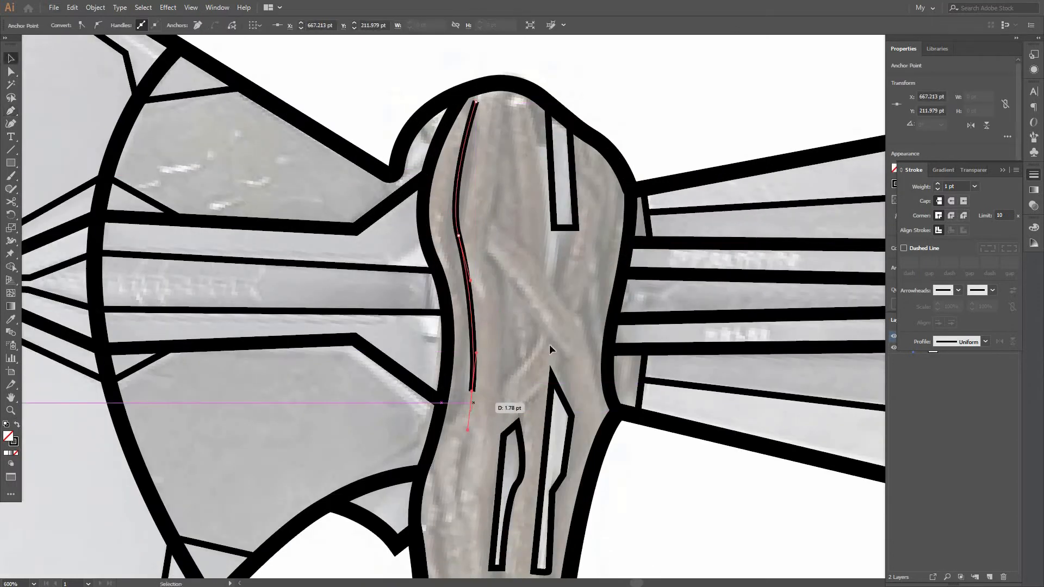
{"action": "left_click", "coordinate": [936, 183]}
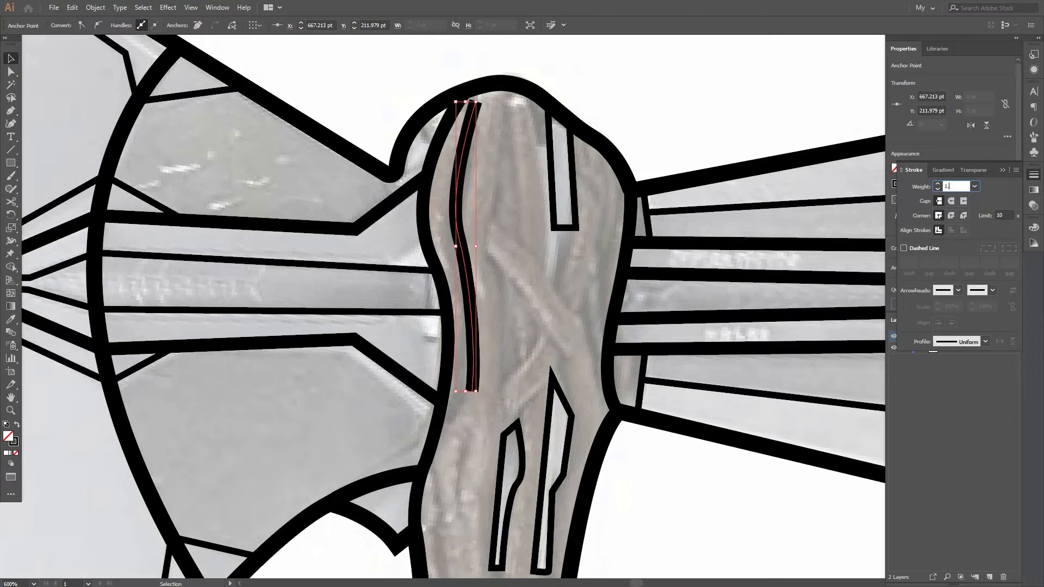
{"action": "left_click", "coordinate": [986, 342]}
{"action": "left_click", "coordinate": [978, 373]}
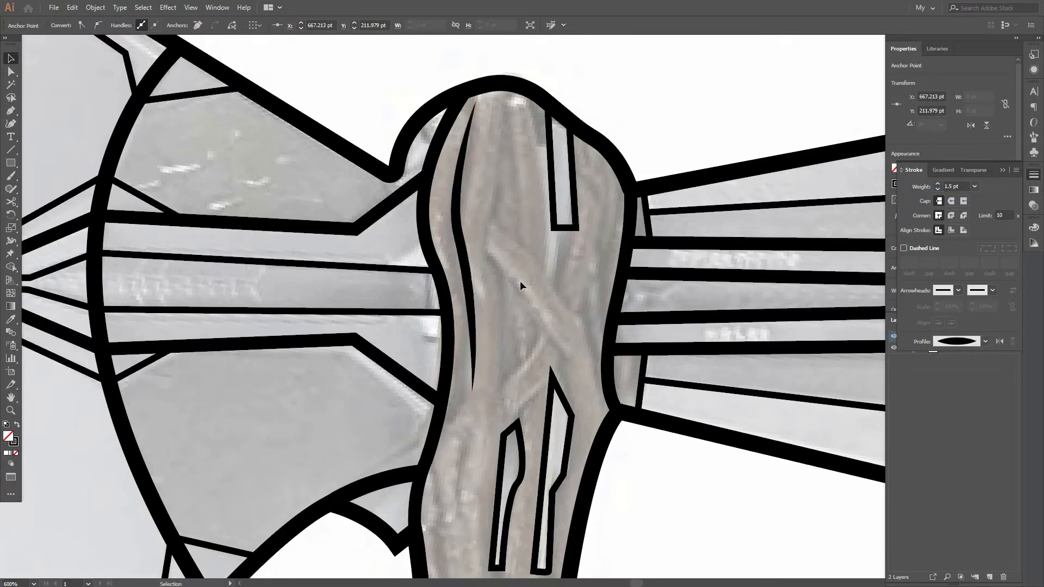
{"action": "scroll", "coordinate": [466, 106], "scroll_direction": "down", "scroll_amount": 1}
{"action": "left_click_drag", "start_coordinate": [465, 468], "coordinate": [466, 469]}
Draw a curved 1 pt grain line beside the upper one and apply the tapered width profile
{"action": "key", "text": "p"}
{"action": "scroll", "coordinate": [484, 250], "scroll_direction": "up", "scroll_amount": 1}
{"action": "left_click", "coordinate": [498, 97]}
{"action": "left_click", "coordinate": [471, 187]}
{"action": "left_click", "coordinate": [483, 227]}
{"action": "left_click", "coordinate": [495, 267]}
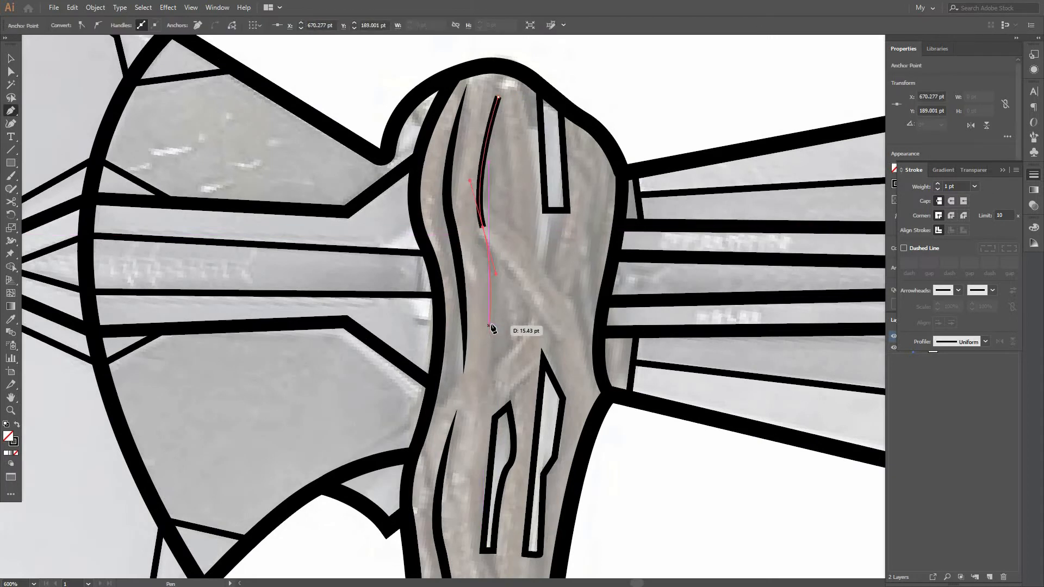
{"action": "left_click", "coordinate": [985, 341]}
{"action": "left_click", "coordinate": [978, 373]}
{"action": "scroll", "coordinate": [607, 172], "scroll_direction": "up", "scroll_amount": 1}
{"action": "key", "text": "ctrl+shift+a"}
Draw a curved 1 pt grain line diagonally across the upper handle and apply the tapered width profile
{"action": "key", "text": "p"}
{"action": "scroll", "coordinate": [504, 240], "scroll_direction": "down", "scroll_amount": 1}
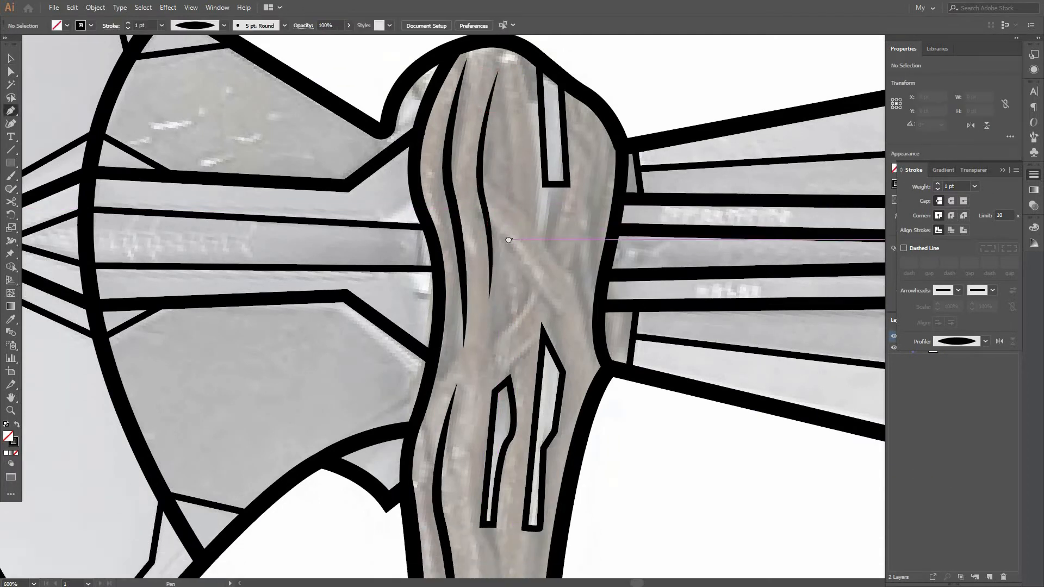
{"action": "left_click", "coordinate": [470, 188]}
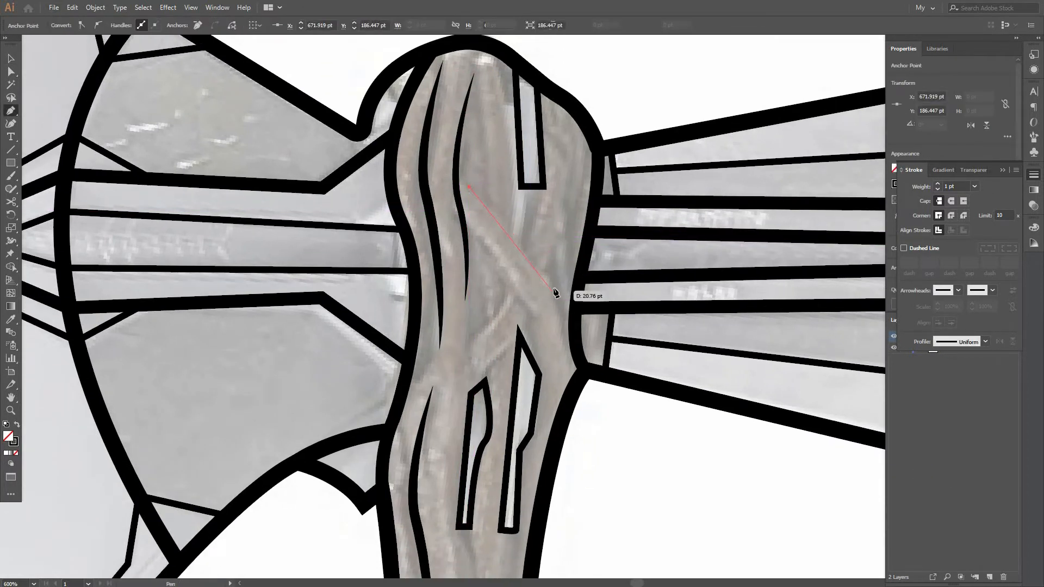
{"action": "left_click", "coordinate": [554, 287]}
{"action": "key", "text": "v"}
{"action": "left_click", "coordinate": [543, 271]}
{"action": "left_click", "coordinate": [985, 341]}
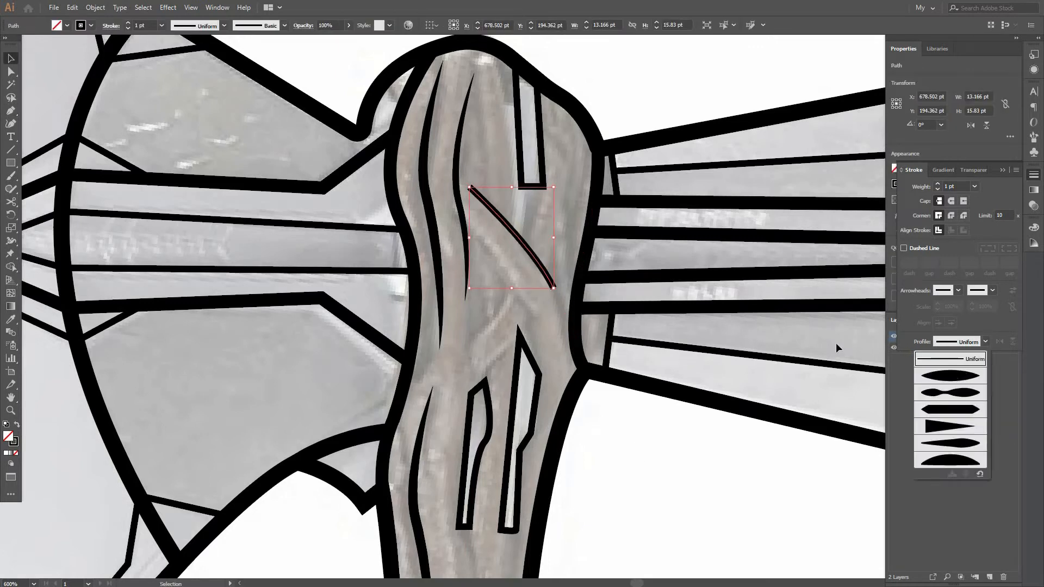
{"action": "left_click", "coordinate": [957, 369]}
Add a shorter parallel diagonal grain line below the first, and two 0.75 pt tapered lines slanting the opposite way beneath it
{"action": "mouse_move", "coordinate": [514, 239]}
{"action": "left_mouse_down"}
{"action": "mouse_move", "coordinate": [517, 275]}
{"action": "mouse_move", "coordinate": [549, 321]}
{"action": "left_mouse_up"}
{"action": "mouse_move", "coordinate": [519, 288]}
{"action": "left_mouse_down"}
{"action": "mouse_move", "coordinate": [530, 278]}
{"action": "mouse_move", "coordinate": [478, 293]}
{"action": "mouse_move", "coordinate": [500, 282]}
{"action": "left_mouse_up"}
{"action": "scroll", "coordinate": [479, 293], "scroll_direction": "down", "scroll_amount": 2}
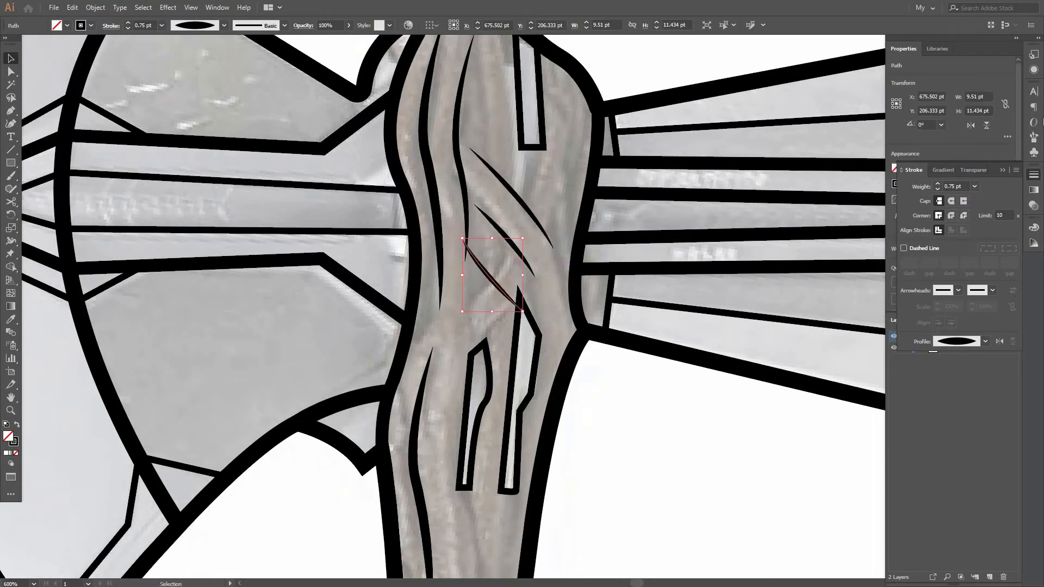
{"action": "scroll", "coordinate": [494, 285], "scroll_direction": "down", "scroll_amount": 1}
{"action": "left_click_drag", "start_coordinate": [466, 324], "coordinate": [493, 288]}
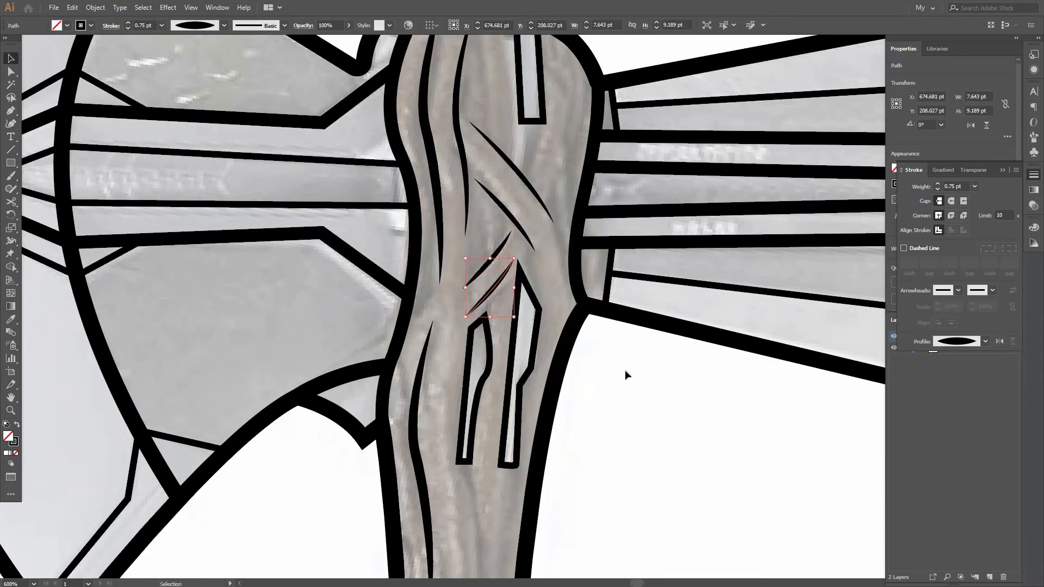
Draw another grain line on the upper handle, apply the tapered width profile and nudge it left into place
{"action": "left_click", "coordinate": [625, 375]}
{"action": "key", "text": "ctrl+minus"}
{"action": "key", "text": "p"}
{"action": "left_click_drag", "start_coordinate": [523, 281], "coordinate": [518, 348]}
{"action": "key", "text": "v"}
{"action": "left_click", "coordinate": [986, 341]}
{"action": "left_click", "coordinate": [956, 377]}
{"action": "left_click", "coordinate": [521, 202]}
{"action": "left_click", "coordinate": [518, 204]}
{"action": "key", "text": "Left"}
{"action": "left_click", "coordinate": [530, 188]}
Place a copy of the curved blade-side grain line further down the handle and flip it horizontally
{"action": "scroll", "coordinate": [530, 187], "scroll_direction": "down", "scroll_amount": 2}
{"action": "scroll", "coordinate": [562, 365], "scroll_direction": "down", "scroll_amount": 8}
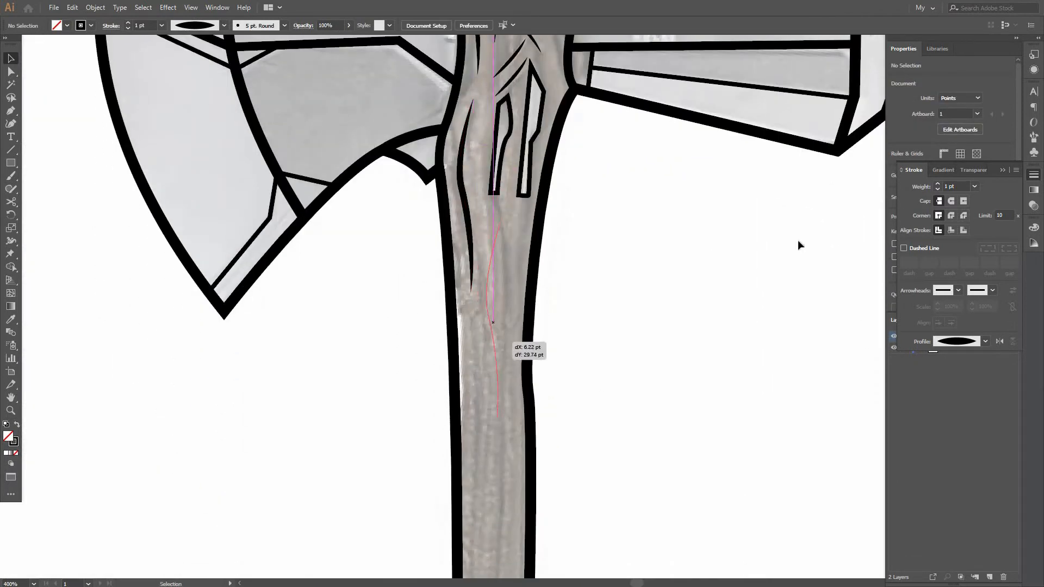
{"action": "left_click_drag", "start_coordinate": [513, 337], "coordinate": [514, 338]}
{"action": "left_click", "coordinate": [969, 128]}
{"action": "left_click", "coordinate": [506, 299]}
{"action": "left_click_drag", "start_coordinate": [508, 291], "coordinate": [508, 291]}
Draw a long 1 pt grain line down the middle section of the handle and apply the tapered width profile
{"action": "scroll", "coordinate": [535, 373], "scroll_direction": "down", "scroll_amount": 4}
{"action": "key", "text": "p"}
{"action": "left_click", "coordinate": [504, 182]}
{"action": "scroll", "coordinate": [500, 327], "scroll_direction": "down", "scroll_amount": 1}
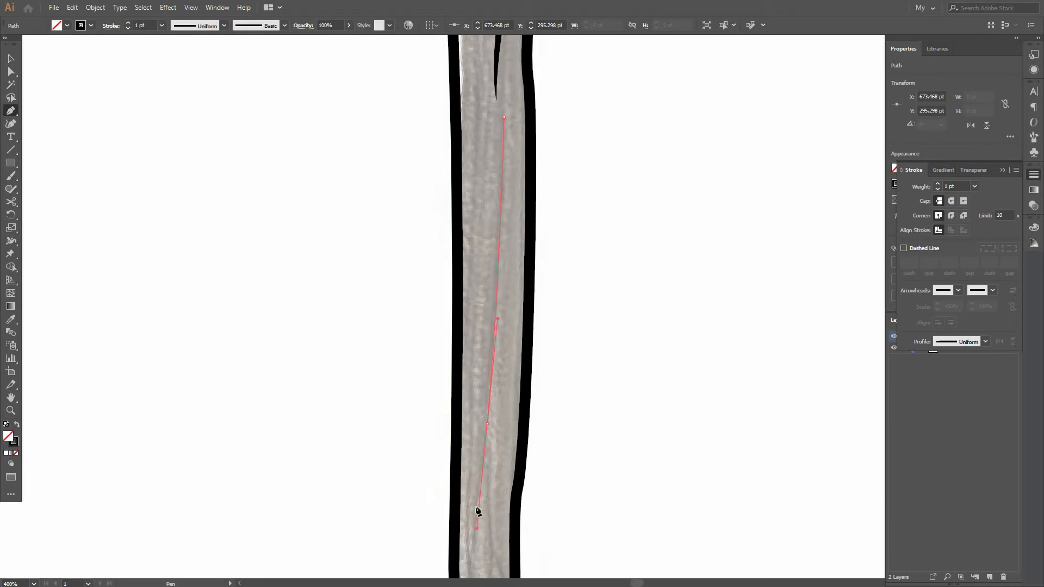
{"action": "left_click_drag", "start_coordinate": [475, 515], "coordinate": [477, 528]}
{"action": "key", "text": "v"}
{"action": "left_click", "coordinate": [985, 342]}
{"action": "left_click", "coordinate": [953, 376]}
{"action": "left_click", "coordinate": [550, 288]}
Copy the long grain line further down the handle, flip it horizontally and adjust its position
{"action": "scroll", "coordinate": [551, 289], "scroll_direction": "down", "scroll_amount": 6}
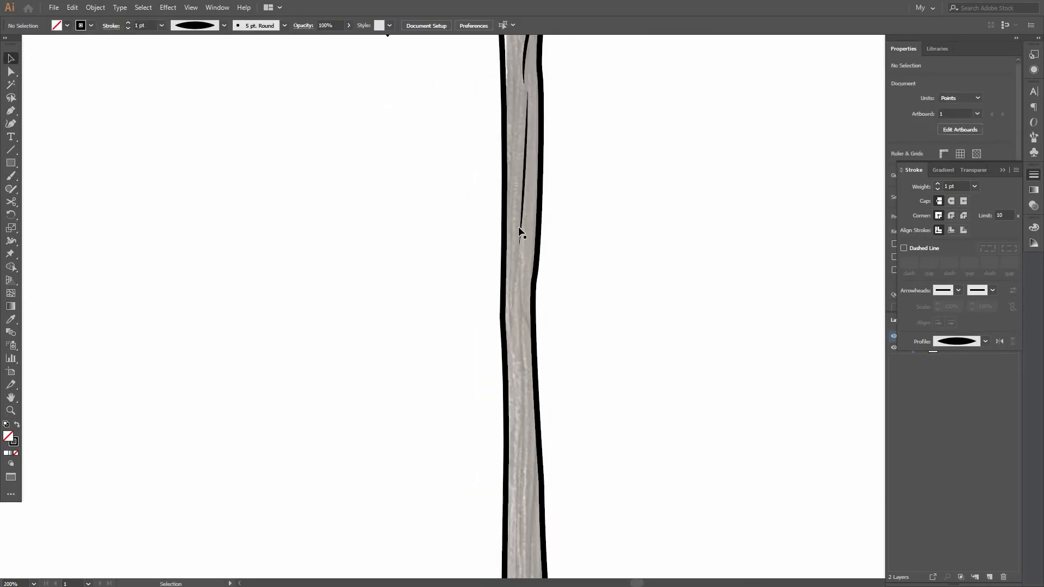
{"action": "left_click_drag", "start_coordinate": [513, 387], "coordinate": [514, 388]}
{"action": "left_click", "coordinate": [971, 125]}
{"action": "left_click", "coordinate": [543, 316]}
{"action": "scroll", "coordinate": [543, 317], "scroll_direction": "down", "scroll_amount": 3}
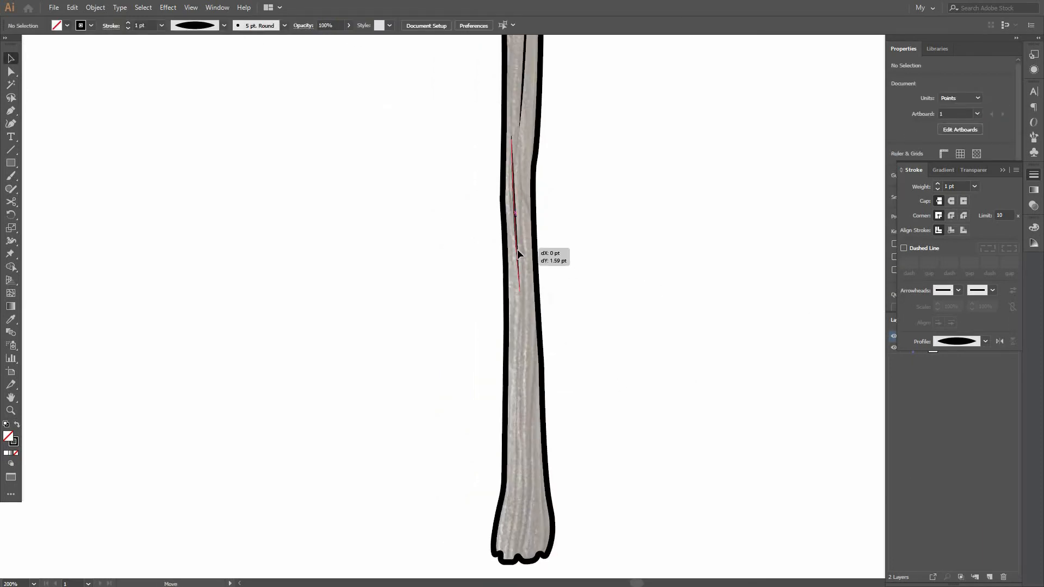
{"action": "left_click_drag", "start_coordinate": [517, 249], "coordinate": [526, 258]}
{"action": "key", "text": "Left"}
{"action": "left_click", "coordinate": [592, 273]}
Draw a short 1 pt grain line beside the long one in the handle's middle section and apply the tapered width profile
{"action": "scroll", "coordinate": [591, 283], "scroll_direction": "down", "scroll_amount": 1}
{"action": "left_click_drag", "start_coordinate": [589, 354], "coordinate": [586, 484]}
{"action": "scroll", "coordinate": [532, 185], "scroll_direction": "up", "scroll_amount": 1}
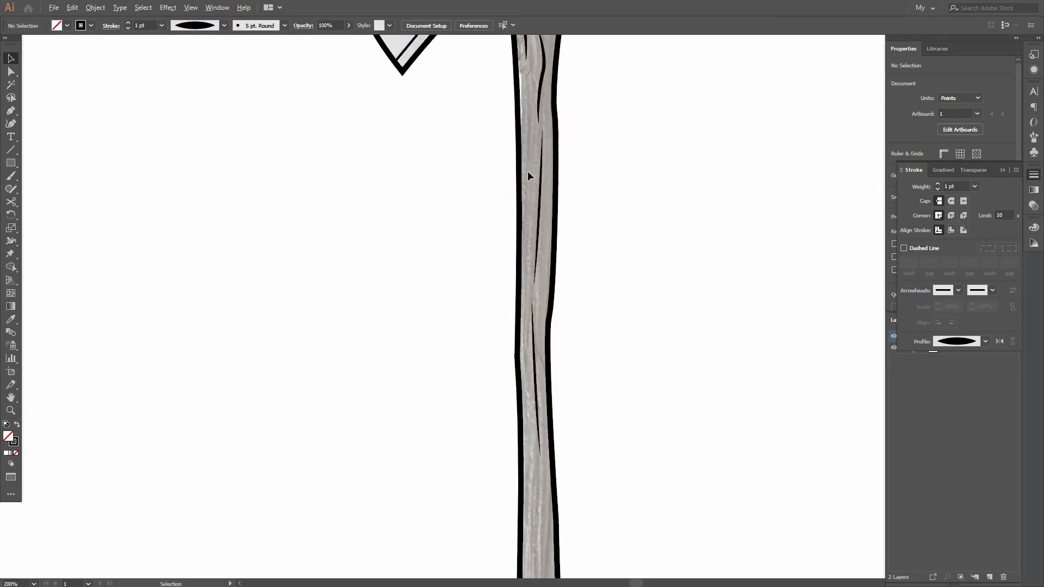
{"action": "key", "text": "p"}
{"action": "scroll", "coordinate": [531, 166], "scroll_direction": "up", "scroll_amount": 1}
{"action": "left_click", "coordinate": [532, 155]}
{"action": "key", "text": "v"}
{"action": "left_click_drag", "start_coordinate": [526, 225], "coordinate": [544, 234]}
{"action": "left_click", "coordinate": [986, 342]}
{"action": "left_click", "coordinate": [968, 376]}
{"action": "left_click", "coordinate": [555, 196]}
{"action": "scroll", "coordinate": [529, 183], "scroll_direction": "down", "scroll_amount": 1}
{"action": "left_click", "coordinate": [552, 205]}
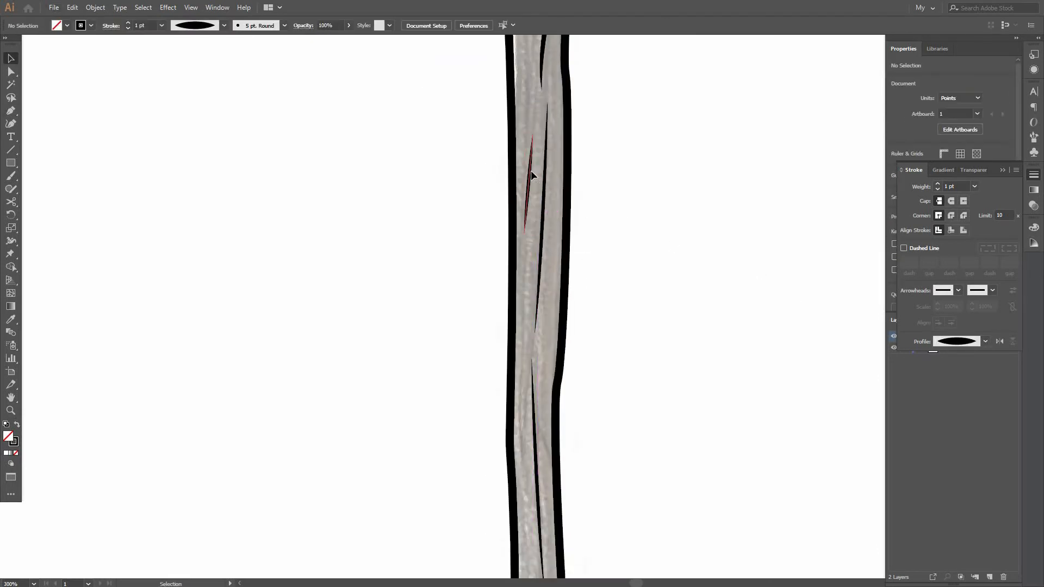
Try placing a copy of the short grain line lower on the handle, beneath the second long line
{"action": "scroll", "coordinate": [529, 167], "scroll_direction": "down", "scroll_amount": 2}
{"action": "left_click", "coordinate": [528, 168]}
{"action": "left_click", "coordinate": [560, 163]}
{"action": "scroll", "coordinate": [533, 141], "scroll_direction": "down", "scroll_amount": 1}
{"action": "left_click_drag", "start_coordinate": [531, 123], "coordinate": [555, 348]}
{"action": "scroll", "coordinate": [549, 348], "scroll_direction": "down", "scroll_amount": 1}
{"action": "scroll", "coordinate": [539, 337], "scroll_direction": "up", "scroll_amount": 1}
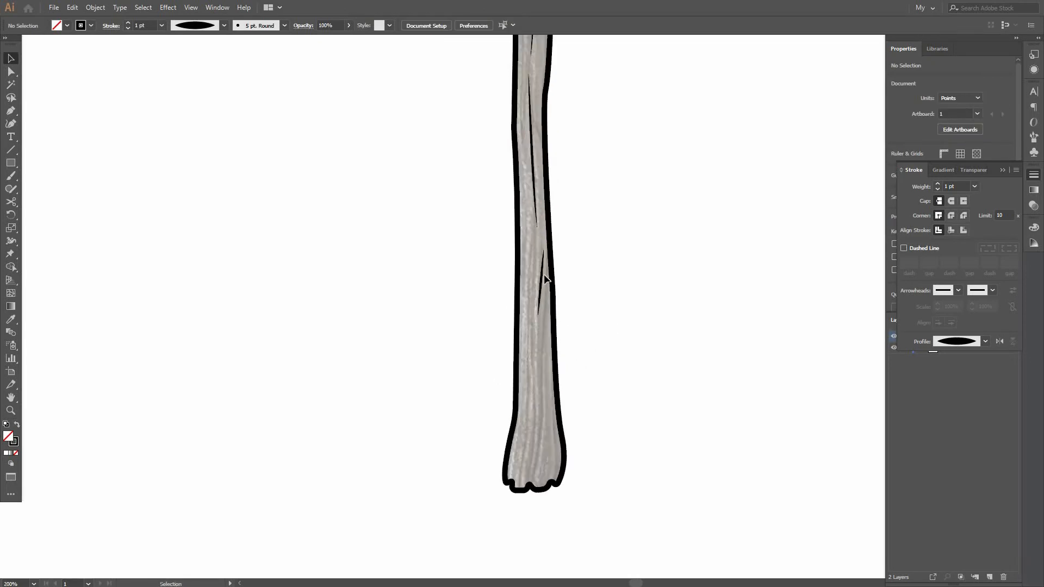
Delete the short grain line copy from the lower handle
{"action": "left_click", "coordinate": [543, 279]}
{"action": "key", "text": "p"}
{"action": "scroll", "coordinate": [548, 282], "scroll_direction": "down", "scroll_amount": 1}
{"action": "key", "text": "v"}
{"action": "key", "text": "Delete"}
{"action": "left_click", "coordinate": [557, 249]}
Draw a curved 1 pt grain line down the blade side of the handle's flared base and apply the tapered width profile
{"action": "scroll", "coordinate": [544, 234], "scroll_direction": "down", "scroll_amount": 1}
{"action": "key", "text": "p"}
{"action": "scroll", "coordinate": [532, 220], "scroll_direction": "up", "scroll_amount": 1}
{"action": "scroll", "coordinate": [531, 217], "scroll_direction": "down", "scroll_amount": 1}
{"action": "left_click", "coordinate": [516, 117]}
{"action": "left_click_drag", "start_coordinate": [482, 387], "coordinate": [482, 388]}
{"action": "key", "text": "v"}
{"action": "left_click", "coordinate": [572, 296]}
{"action": "left_click", "coordinate": [513, 245]}
{"action": "left_click", "coordinate": [985, 341]}
{"action": "left_click", "coordinate": [968, 375]}
{"action": "left_click", "coordinate": [554, 239]}
Nudge the base grain line right and place a mirrored copy of it on the opposite side of the base
{"action": "left_click", "coordinate": [514, 232]}
{"action": "key", "text": "Right"}
{"action": "left_click", "coordinate": [540, 232]}
{"action": "left_click", "coordinate": [518, 231]}
{"action": "left_click", "coordinate": [532, 225]}
{"action": "left_click_drag", "start_coordinate": [527, 226], "coordinate": [546, 245], "text": "alt"}
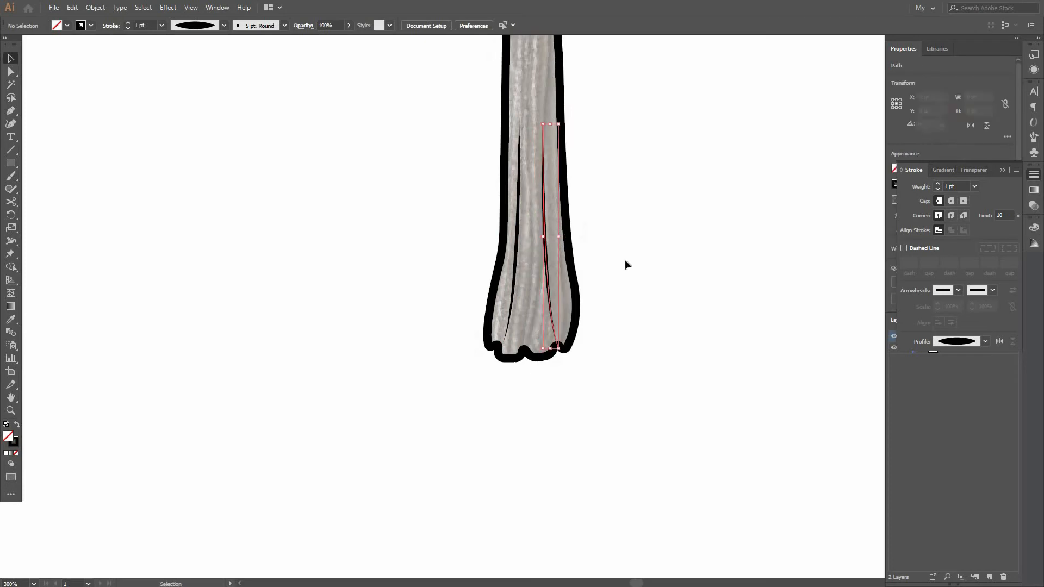
{"action": "key", "text": "ctrl+shift+a"}
Draw a long wavy 1 pt grain line between the two mirrored base lines and apply the tapered width profile
{"action": "key", "text": "p"}
{"action": "scroll", "coordinate": [534, 96], "scroll_direction": "up", "scroll_amount": 1}
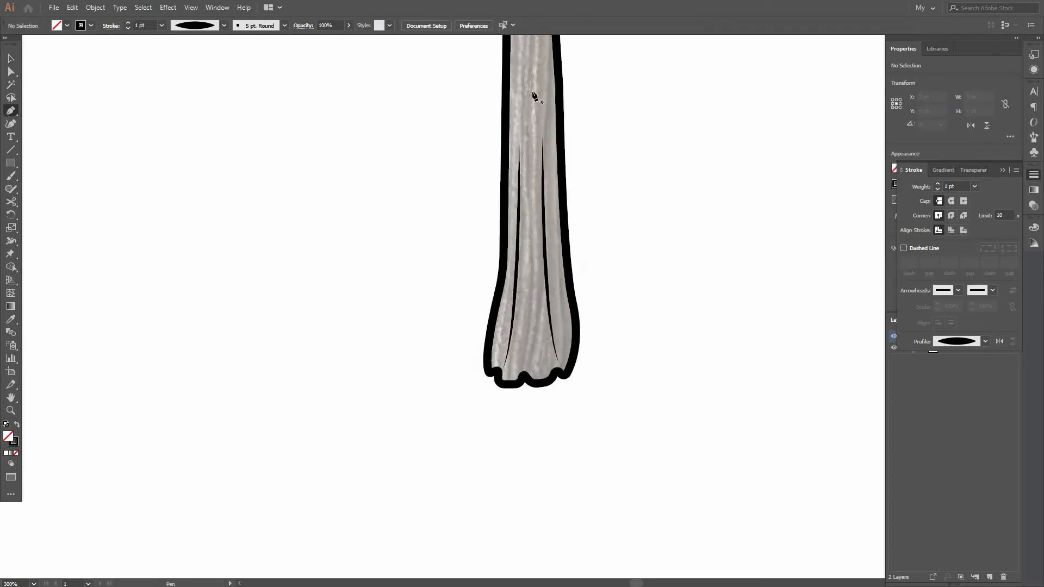
{"action": "left_click", "coordinate": [525, 251]}
{"action": "left_click", "coordinate": [535, 281]}
{"action": "left_click", "coordinate": [544, 312]}
{"action": "left_click_drag", "start_coordinate": [519, 362], "coordinate": [525, 368]}
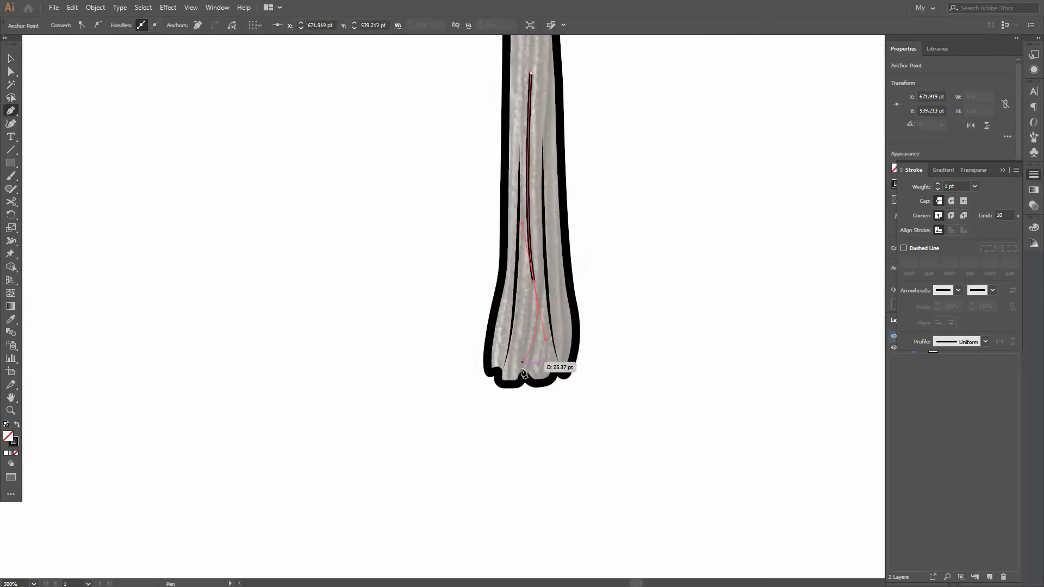
{"action": "left_click", "coordinate": [527, 375]}
{"action": "key", "text": "v"}
{"action": "left_click", "coordinate": [985, 342]}
{"action": "left_click", "coordinate": [956, 377]}
{"action": "left_click", "coordinate": [577, 221]}
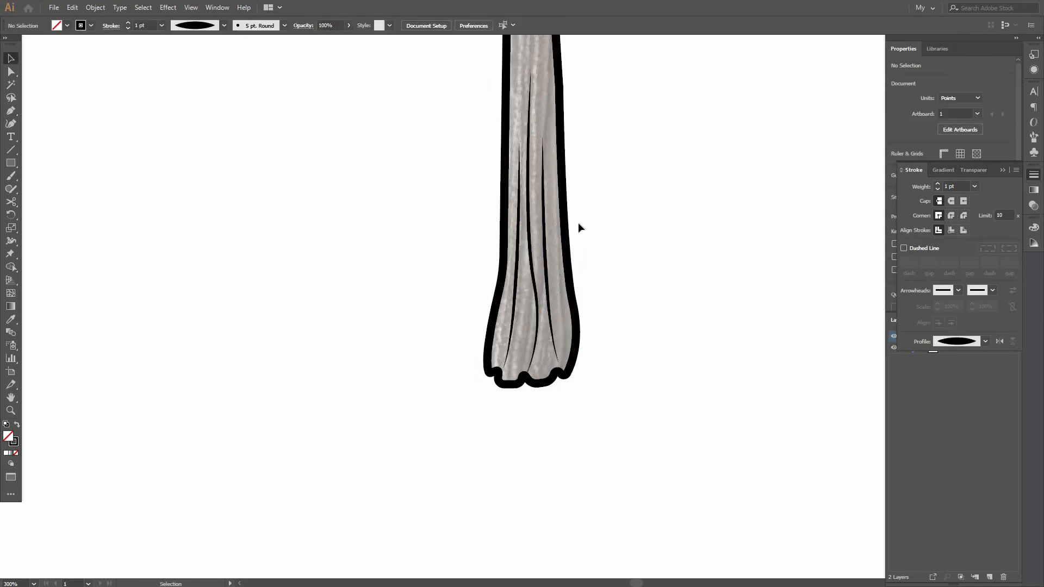
Draw a short curved 1 pt grain line at the base between the blade-side and central lines, with the tapered width profile
{"action": "scroll", "coordinate": [549, 255], "scroll_direction": "down", "scroll_amount": 3}
{"action": "key", "text": "p"}
{"action": "scroll", "coordinate": [516, 315], "scroll_direction": "up", "scroll_amount": 1}
{"action": "left_click_drag", "start_coordinate": [526, 222], "coordinate": [524, 194]}
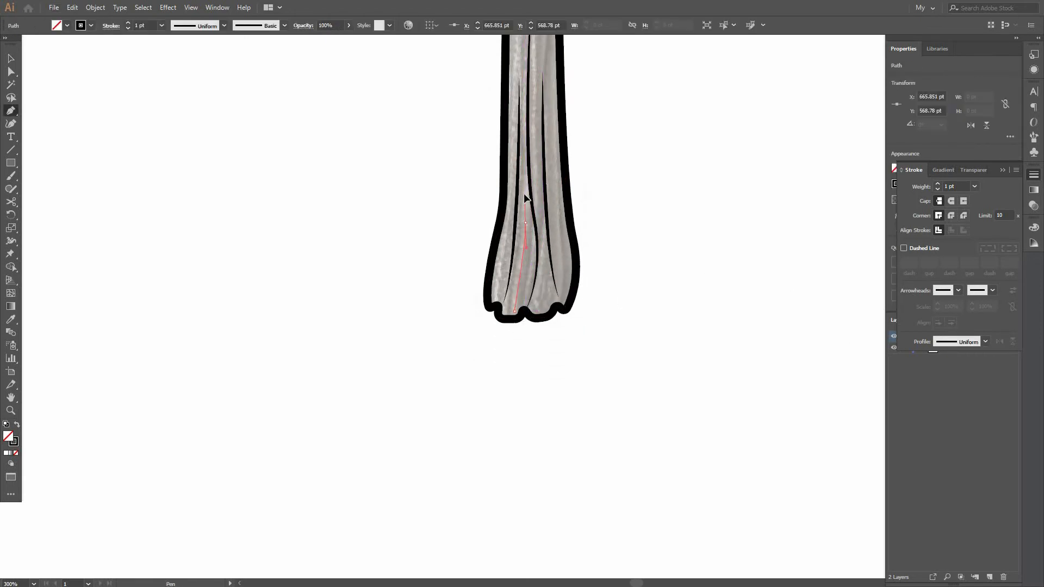
{"action": "key", "text": "v"}
{"action": "left_click", "coordinate": [985, 342]}
{"action": "left_click", "coordinate": [950, 378]}
{"action": "left_click", "coordinate": [652, 263]}
Draw a curved 0.75 pt tapered grain line along the base's outer edge on the hammer side
{"action": "scroll", "coordinate": [652, 263], "scroll_direction": "up", "scroll_amount": 1}
{"action": "scroll", "coordinate": [571, 271], "scroll_direction": "up", "scroll_amount": 1}
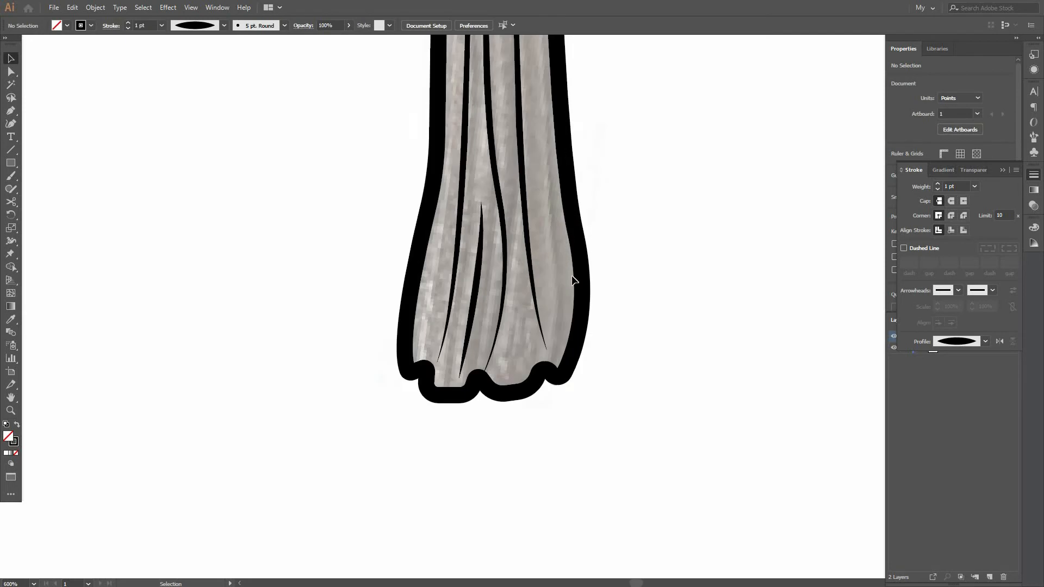
{"action": "key", "text": "p"}
{"action": "left_click_drag", "start_coordinate": [556, 343], "coordinate": [565, 333]}
{"action": "key", "text": "v"}
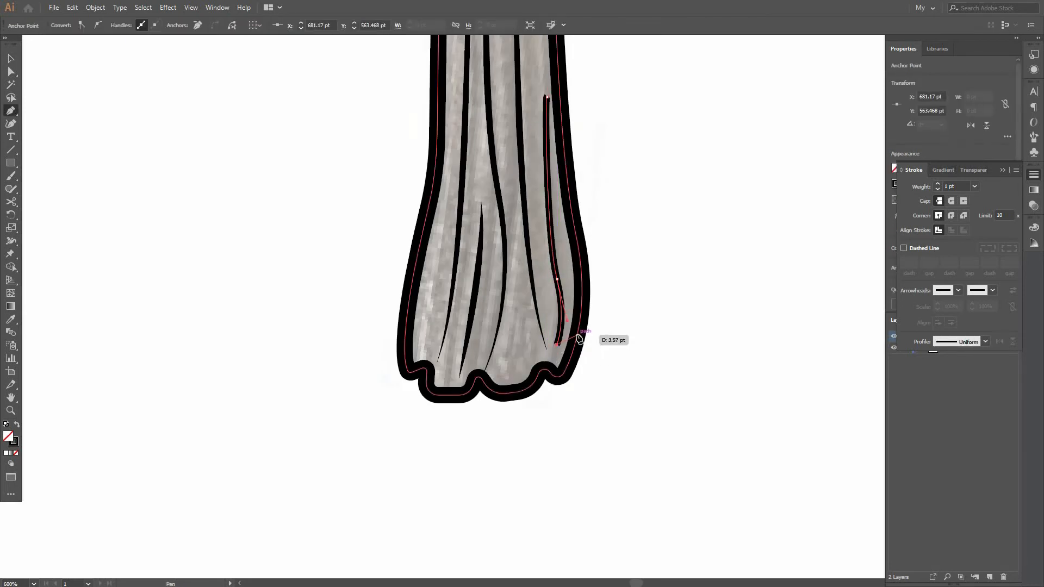
{"action": "left_click", "coordinate": [732, 224]}
{"action": "scroll", "coordinate": [637, 220], "scroll_direction": "down", "scroll_amount": 3}
{"action": "scroll", "coordinate": [612, 236], "scroll_direction": "up", "scroll_amount": 3}
{"action": "scroll", "coordinate": [591, 217], "scroll_direction": "up", "scroll_amount": 2}
{"action": "scroll", "coordinate": [590, 216], "scroll_direction": "down", "scroll_amount": 1}
Draw a grain line on the lower handle above the base lines and set its stroke width profile
{"action": "key", "text": "p"}
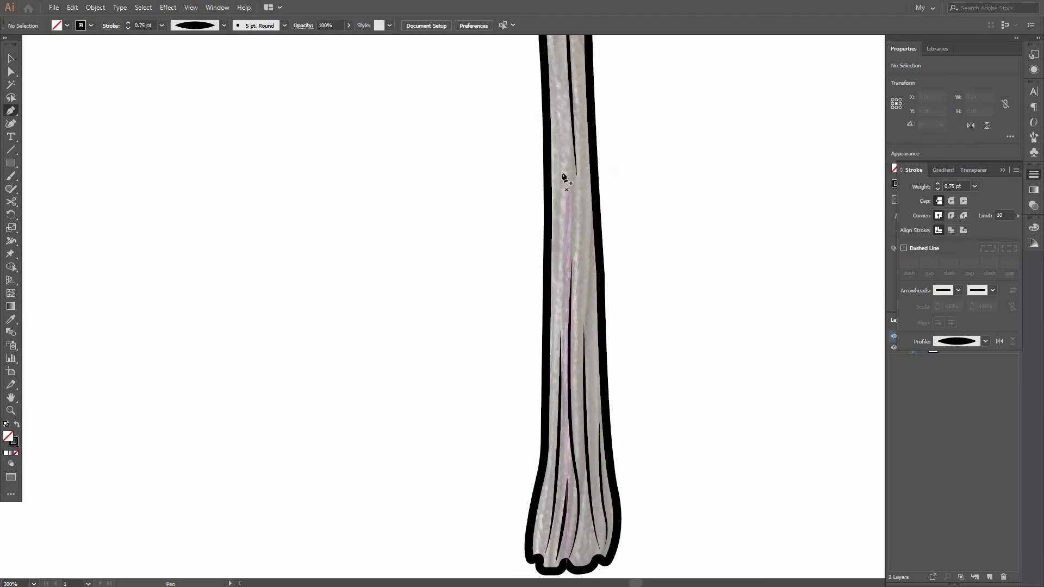
{"action": "left_click", "coordinate": [563, 293]}
{"action": "key", "text": "v"}
{"action": "left_click", "coordinate": [986, 342]}
{"action": "left_click", "coordinate": [962, 360]}
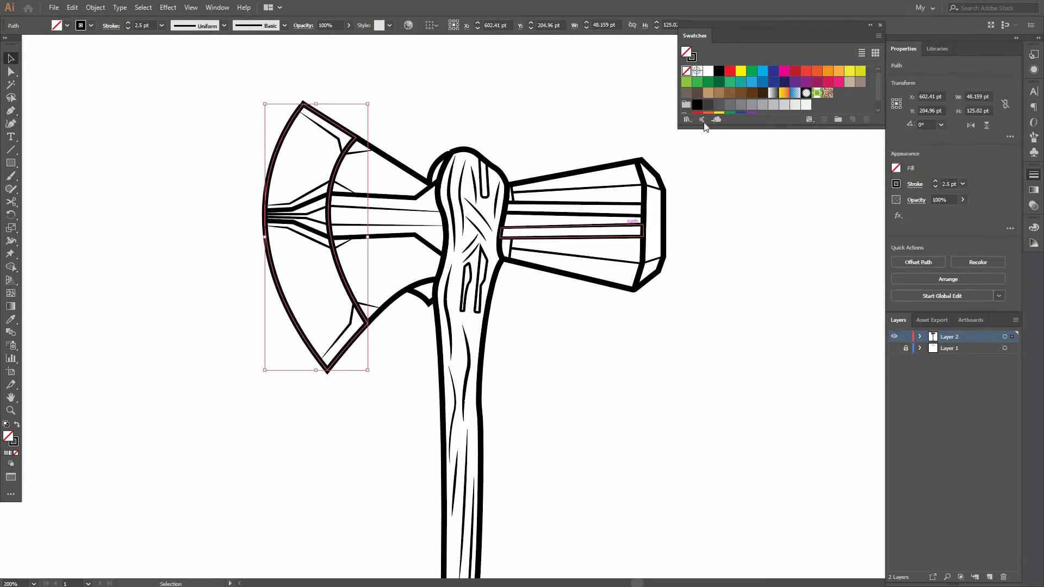
Fill the blade's cutting edge section and the hammer's end cap with light grey
{"action": "left_click", "coordinate": [777, 107]}
{"action": "left_click", "coordinate": [784, 106]}
{"action": "left_click", "coordinate": [756, 163]}
{"action": "left_click", "coordinate": [664, 190]}
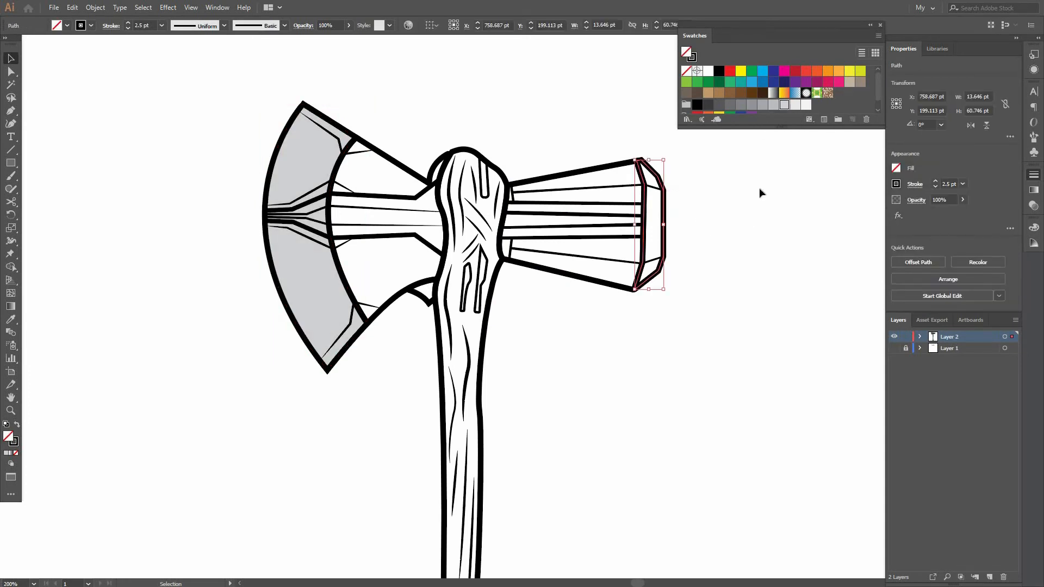
{"action": "left_click", "coordinate": [784, 106]}
{"action": "left_click", "coordinate": [744, 158]}
{"action": "scroll", "coordinate": [402, 141], "scroll_direction": "down", "scroll_amount": 1}
Fill the blade's inner body and the hammer's main body with a medium grey
{"action": "left_click", "coordinate": [400, 157]}
{"action": "left_click", "coordinate": [762, 104]}
{"action": "left_click", "coordinate": [751, 105]}
{"action": "left_click", "coordinate": [700, 272]}
{"action": "left_click", "coordinate": [578, 159]}
{"action": "left_click", "coordinate": [752, 104]}
Fill the small metal piece beneath the blade beside the handle with medium grey and select a metal sliver on the handle
{"action": "left_click", "coordinate": [421, 361]}
{"action": "scroll", "coordinate": [421, 365], "scroll_direction": "up", "scroll_amount": 1}
{"action": "left_click", "coordinate": [429, 248]}
{"action": "left_click", "coordinate": [680, 253]}
{"action": "left_click_drag", "start_coordinate": [383, 249], "coordinate": [287, 326]}
{"action": "left_click", "coordinate": [332, 310]}
{"action": "left_click", "coordinate": [742, 106]}
{"action": "left_click", "coordinate": [652, 334]}
{"action": "left_click_drag", "start_coordinate": [651, 334], "coordinate": [687, 323]}
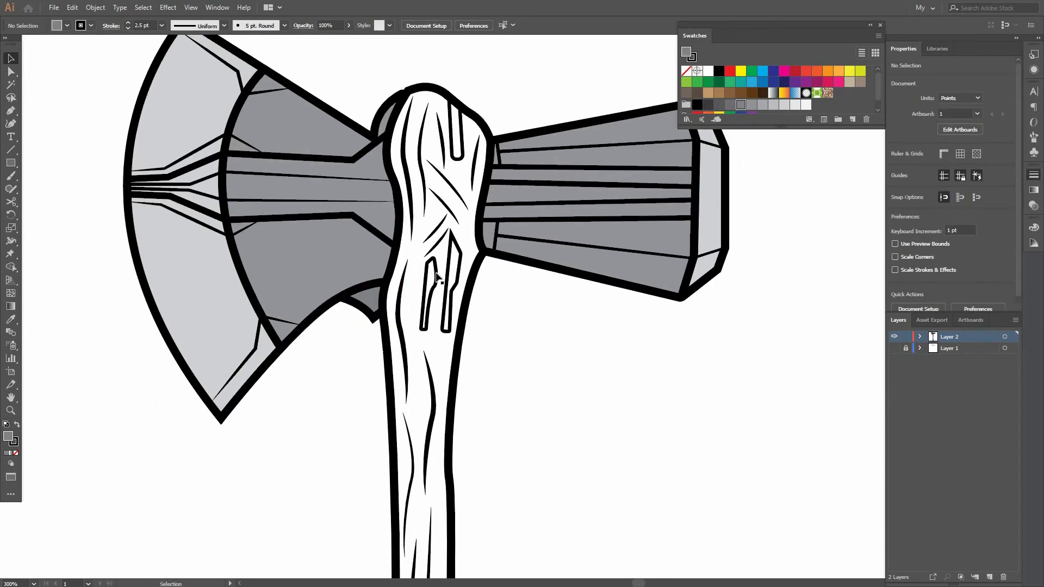
{"action": "left_click", "coordinate": [448, 272]}
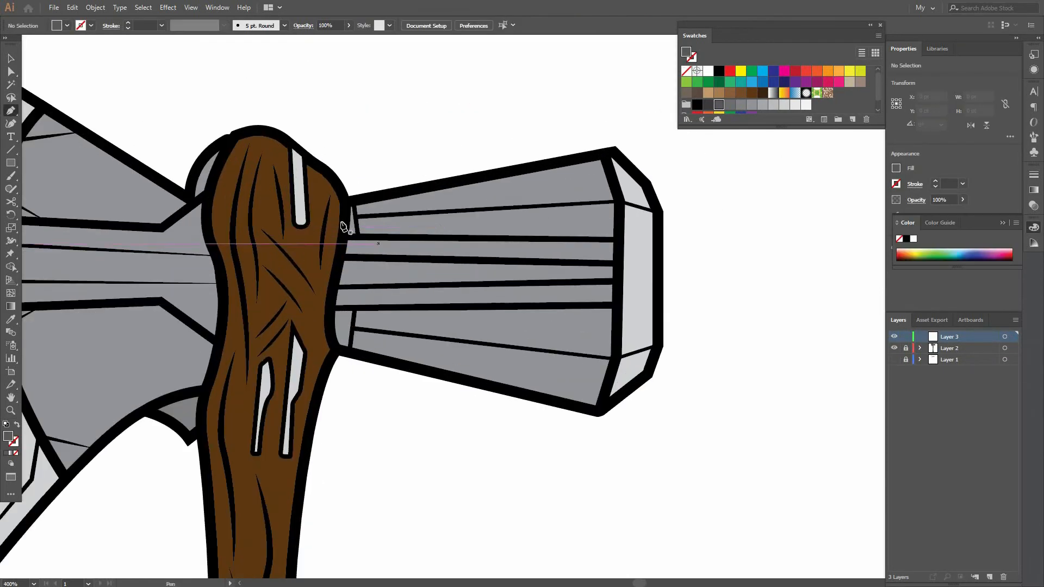
Draw a dark grey inset panel inside the hammer's upper facet, with no outline and a thin margin to the outlines
{"action": "scroll", "coordinate": [343, 226], "scroll_direction": "up", "scroll_amount": 2}
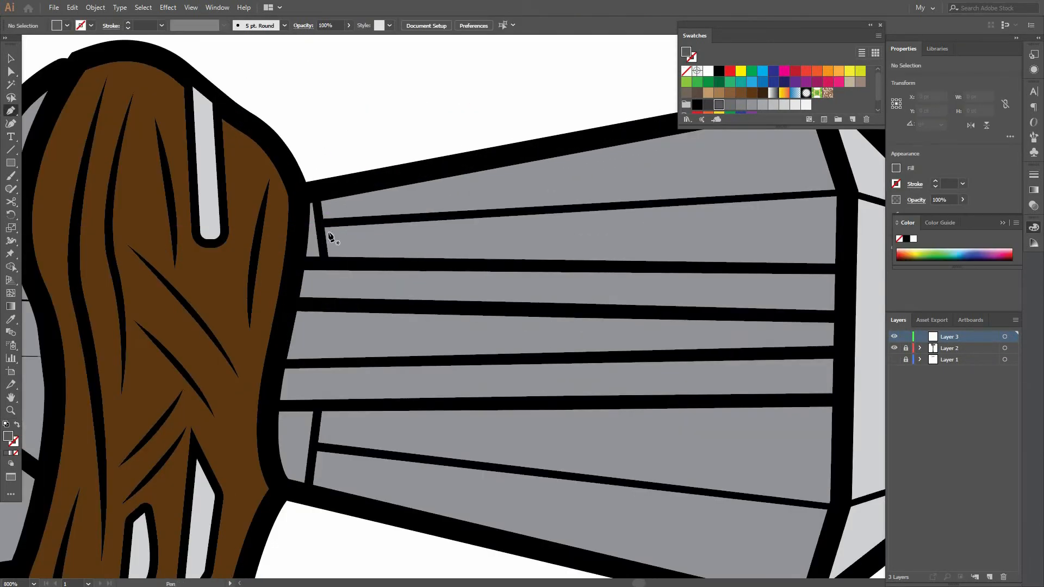
{"action": "left_click", "coordinate": [327, 231]}
{"action": "left_click", "coordinate": [827, 261]}
{"action": "left_click", "coordinate": [832, 205]}
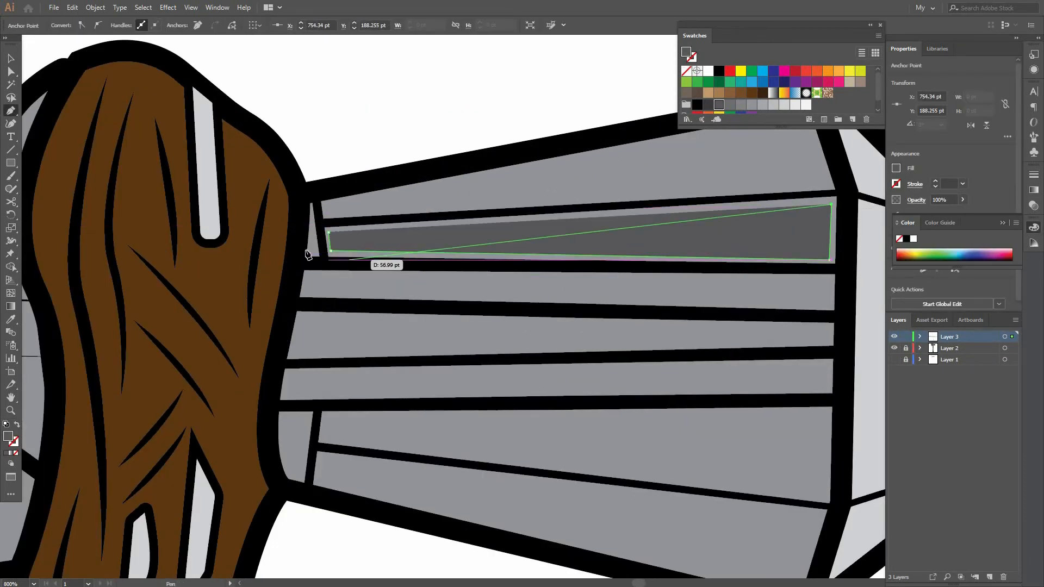
{"action": "left_click", "coordinate": [328, 232]}
Draw a matching dark grey inset panel inside the hammer's lower facet, narrowing towards the handle
{"action": "left_click", "coordinate": [767, 354]}
{"action": "left_click", "coordinate": [767, 432]}
{"action": "left_click", "coordinate": [264, 372]}
{"action": "left_click", "coordinate": [262, 359]}
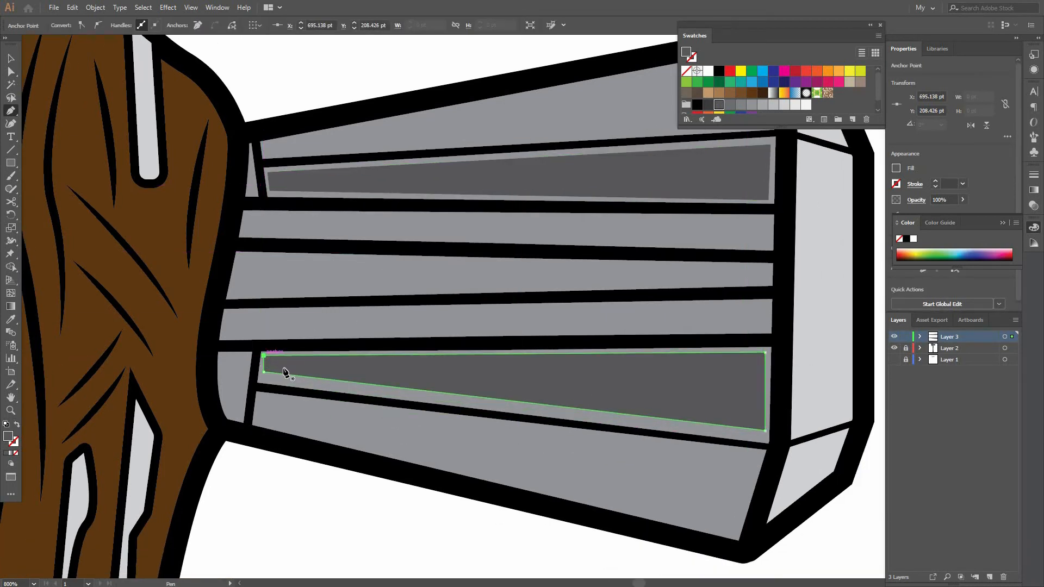
Draw a dark grey inset shape with a curved side in the small lower section where the hammer meets the handle
{"action": "scroll", "coordinate": [279, 366], "scroll_direction": "up", "scroll_amount": 2}
{"action": "left_click", "coordinate": [275, 321]}
{"action": "left_click_drag", "start_coordinate": [292, 412], "coordinate": [303, 429]}
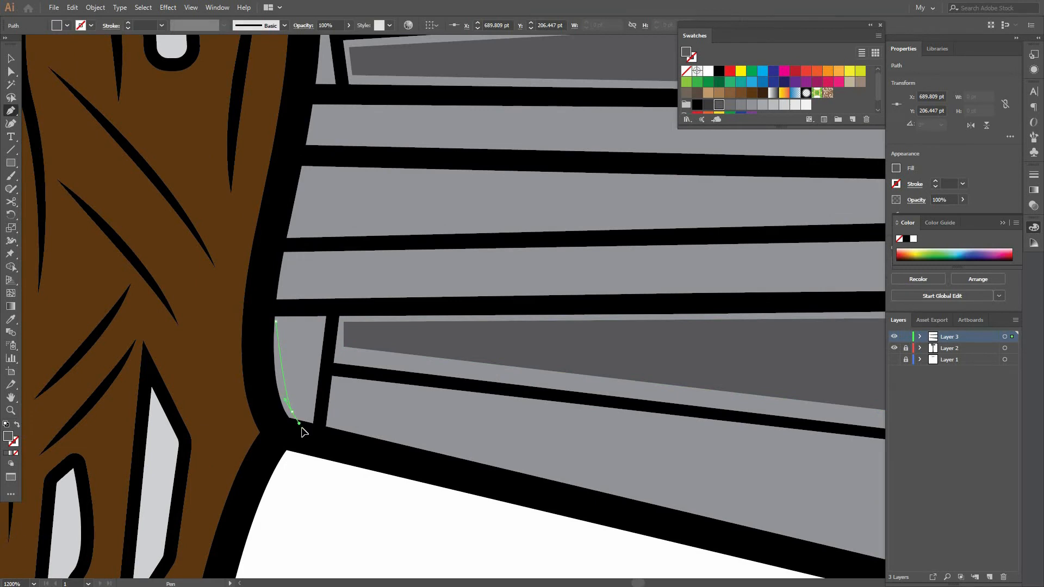
{"action": "scroll", "coordinate": [292, 416], "scroll_direction": "up", "scroll_amount": 3}
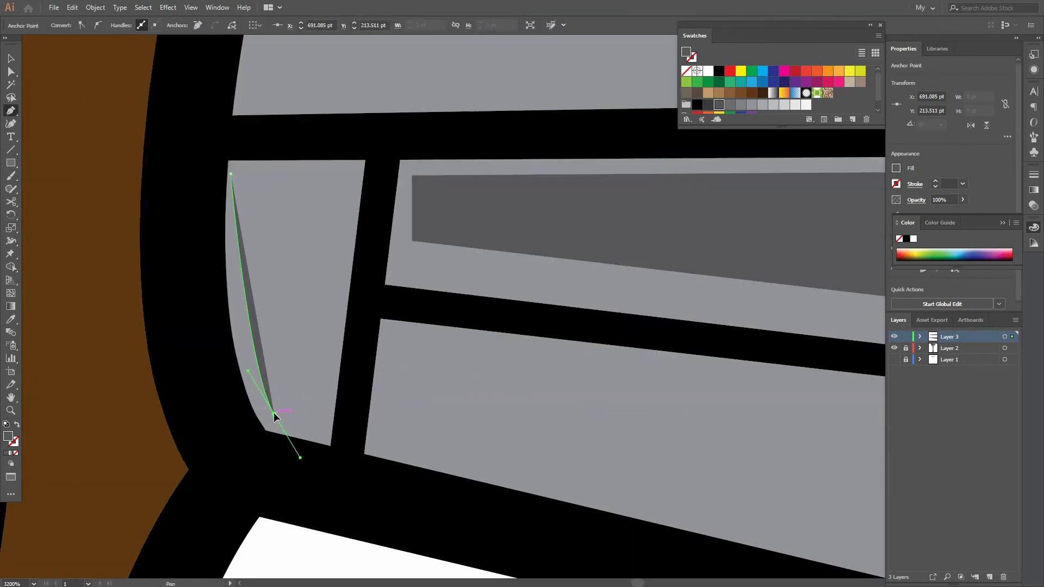
{"action": "left_click", "coordinate": [322, 437]}
{"action": "left_click", "coordinate": [359, 171]}
{"action": "left_click", "coordinate": [231, 174]}
{"action": "scroll", "coordinate": [249, 181], "scroll_direction": "down", "scroll_amount": 5}
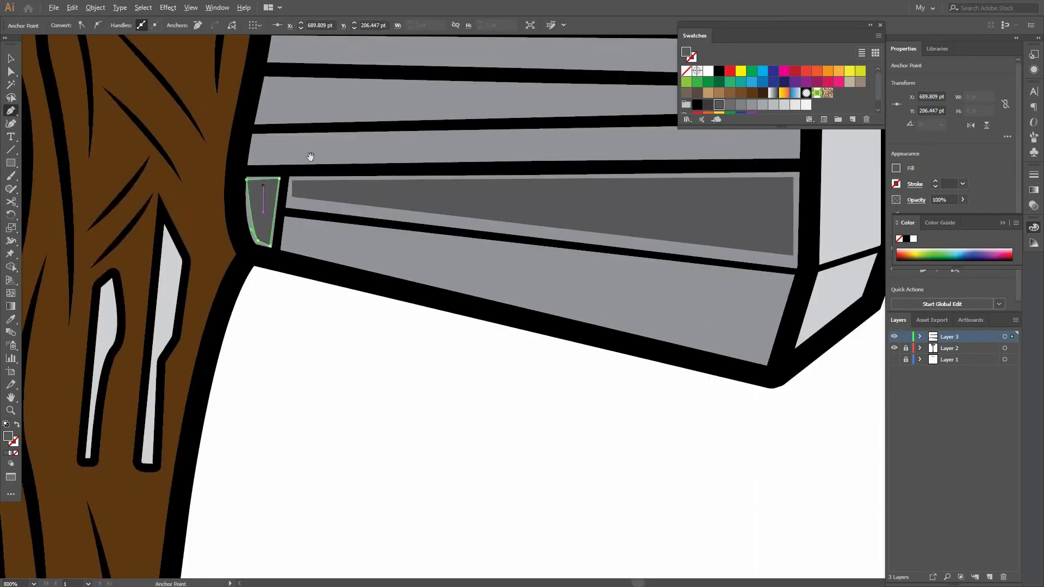
Draw a narrow dark grey wedge in the small upper section where the hammer meets the handle
{"action": "scroll", "coordinate": [348, 242], "scroll_direction": "up", "scroll_amount": 4}
{"action": "scroll", "coordinate": [359, 257], "scroll_direction": "up", "scroll_amount": 2}
{"action": "left_click", "coordinate": [346, 297]}
{"action": "left_click", "coordinate": [350, 247]}
{"action": "left_click", "coordinate": [355, 294]}
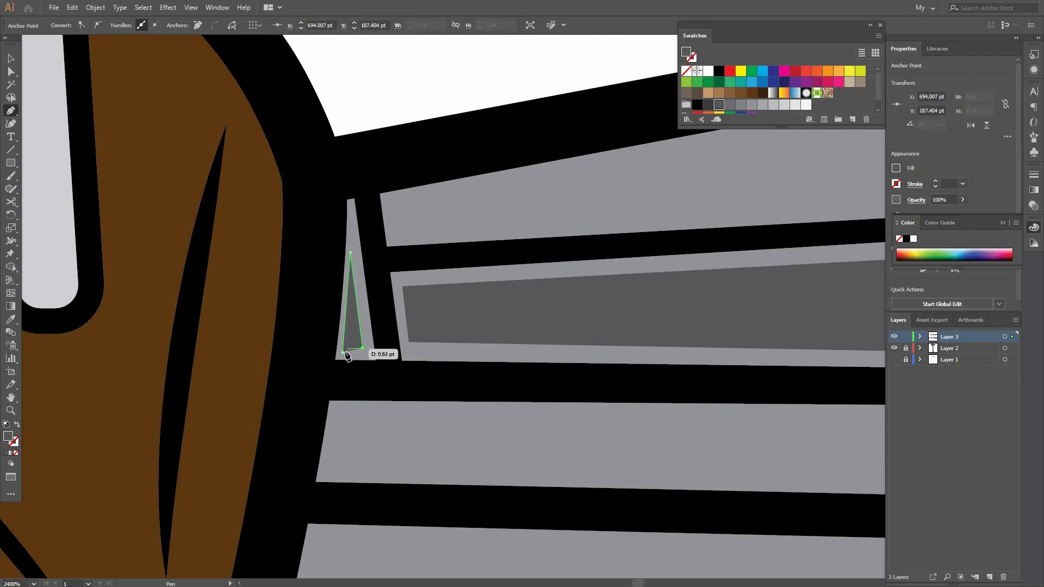
{"action": "scroll", "coordinate": [362, 342], "scroll_direction": "down", "scroll_amount": 4}
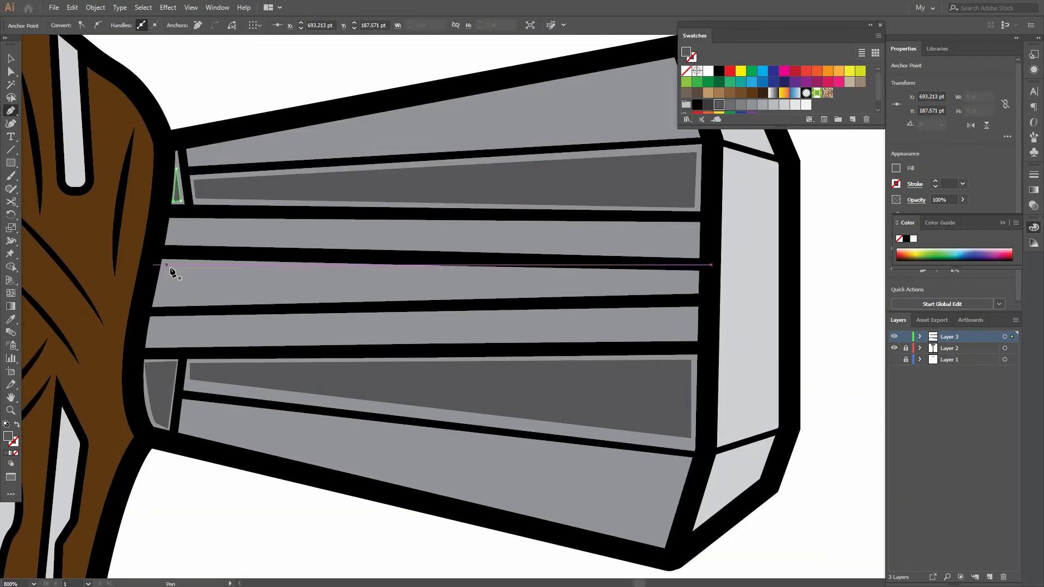
Draw a tapered shading panel along the hammer's central facet, stopping short of the end cap
{"action": "left_click", "coordinate": [166, 264]}
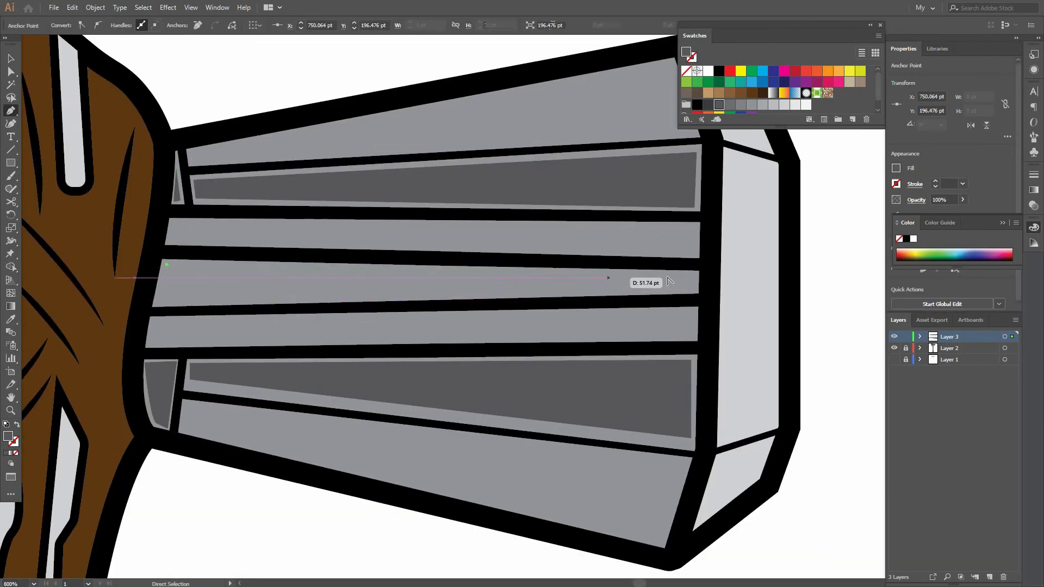
{"action": "scroll", "coordinate": [659, 272], "scroll_direction": "up", "scroll_amount": 1}
{"action": "left_click", "coordinate": [659, 292]}
{"action": "scroll", "coordinate": [660, 291], "scroll_direction": "down", "scroll_amount": 2}
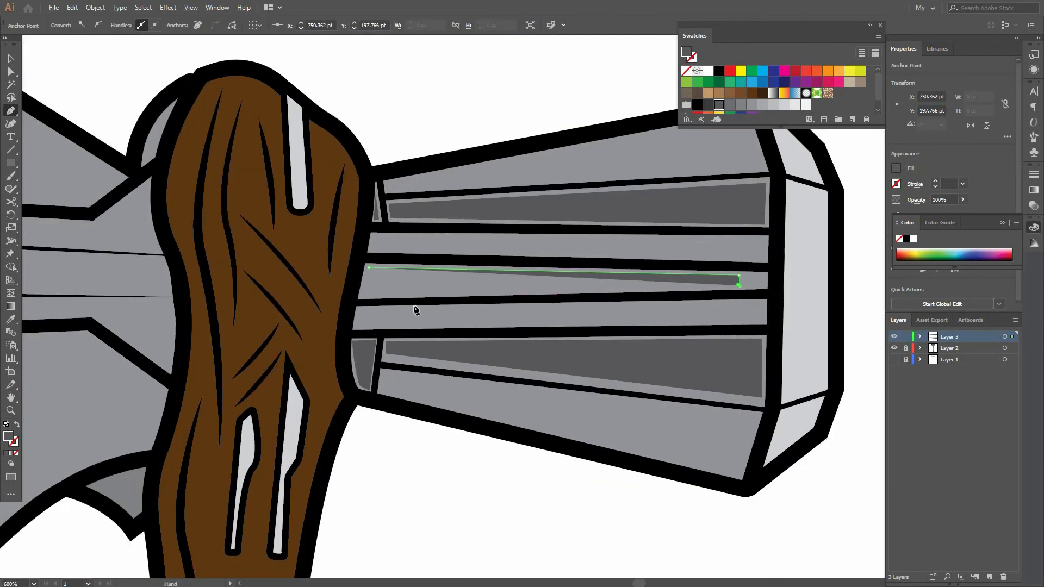
{"action": "left_click", "coordinate": [366, 296]}
{"action": "scroll", "coordinate": [422, 282], "scroll_direction": "down", "scroll_amount": 2}
Recolor the hammer's central panel with a darker grey swatch
{"action": "key", "text": "v"}
{"action": "left_click", "coordinate": [709, 105]}
{"action": "left_click", "coordinate": [424, 314]}
{"action": "scroll", "coordinate": [434, 310], "scroll_direction": "up", "scroll_amount": 2}
{"action": "scroll", "coordinate": [508, 328], "scroll_direction": "down", "scroll_amount": 1}
{"action": "left_click_drag", "start_coordinate": [662, 330], "coordinate": [567, 303]}
{"action": "scroll", "coordinate": [538, 259], "scroll_direction": "up", "scroll_amount": 1}
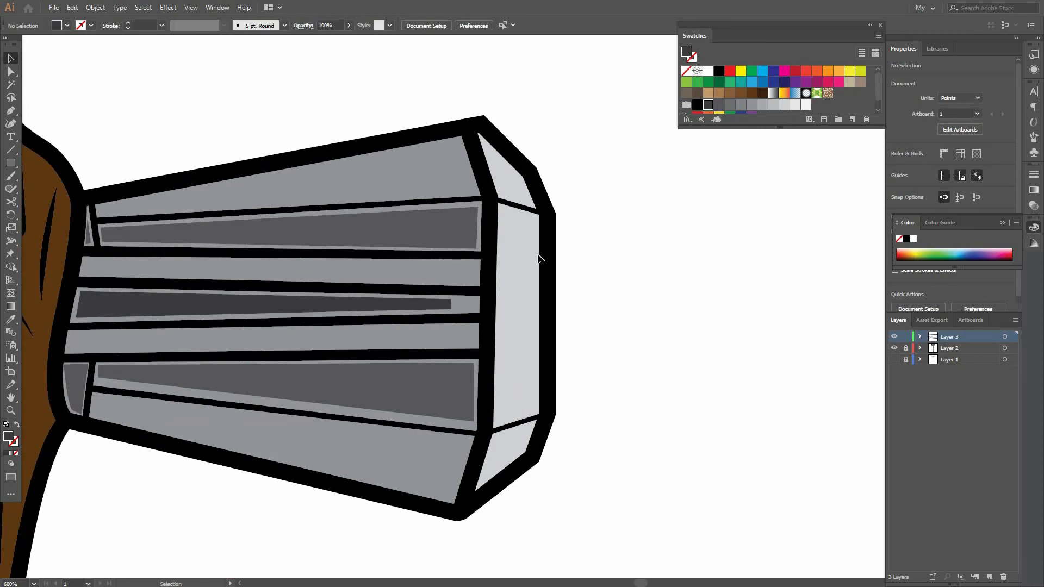
Draw a four-sided inset panel on the middle face of the hammer's end cap and fill it with medium grey
{"action": "key", "text": "p"}
{"action": "scroll", "coordinate": [506, 222], "scroll_direction": "up", "scroll_amount": 1}
{"action": "left_click", "coordinate": [486, 493]}
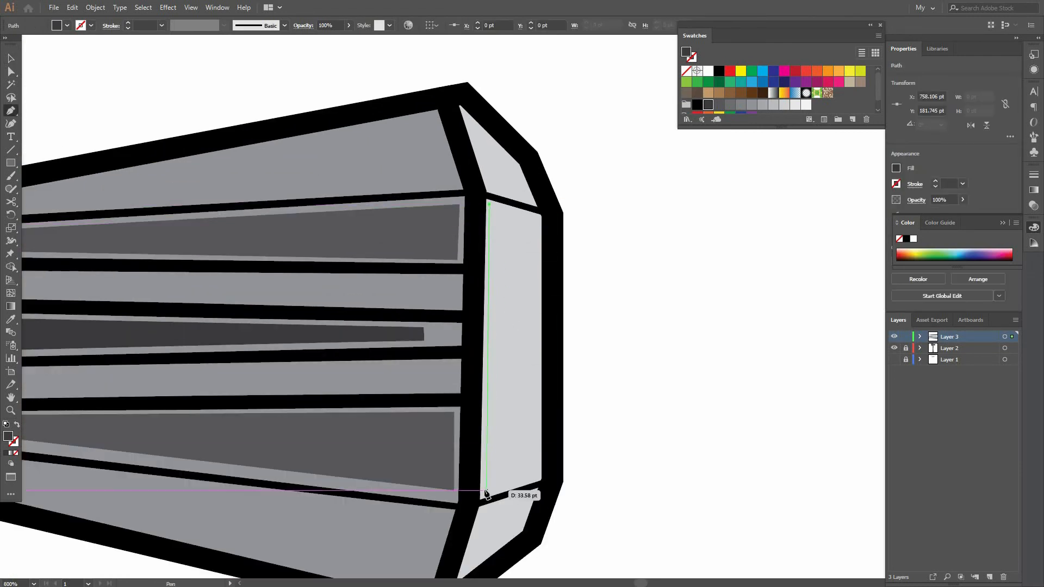
{"action": "left_click", "coordinate": [537, 483]}
{"action": "left_click", "coordinate": [538, 217]}
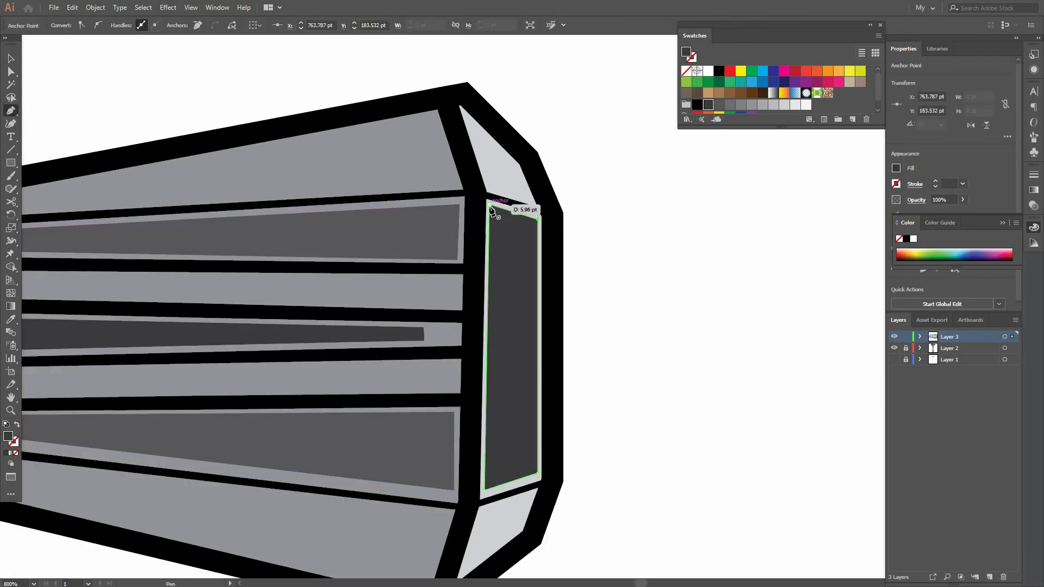
{"action": "left_click", "coordinate": [738, 107]}
{"action": "left_click", "coordinate": [751, 183]}
{"action": "scroll", "coordinate": [595, 267], "scroll_direction": "down", "scroll_amount": 1}
{"action": "scroll", "coordinate": [536, 246], "scroll_direction": "up", "scroll_amount": 1}
{"action": "left_click", "coordinate": [536, 246]}
Round the corners of the end cap's inset panel
{"action": "key", "text": "a"}
{"action": "left_click_drag", "start_coordinate": [516, 194], "coordinate": [519, 199]}
{"action": "left_click", "coordinate": [495, 233]}
{"action": "left_click_drag", "start_coordinate": [522, 247], "coordinate": [694, 243]}
{"action": "left_click", "coordinate": [633, 210]}
{"action": "left_click_drag", "start_coordinate": [644, 189], "coordinate": [659, 197]}
{"action": "scroll", "coordinate": [639, 177], "scroll_direction": "up", "scroll_amount": 1}
{"action": "scroll", "coordinate": [640, 175], "scroll_direction": "down", "scroll_amount": 3}
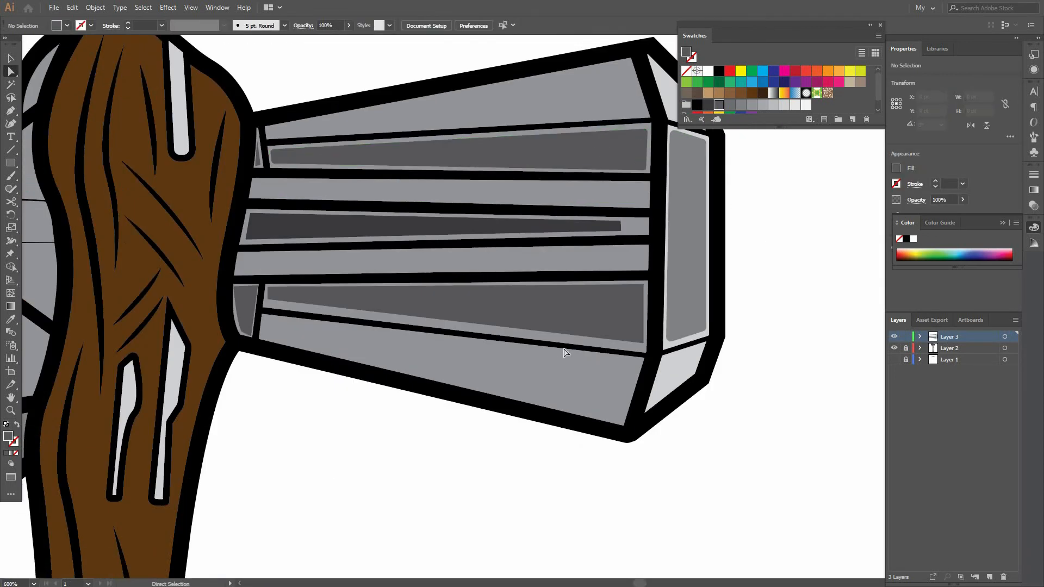
Round the corners of the dark panels in the hammer's upper and lower facets
{"action": "scroll", "coordinate": [641, 293], "scroll_direction": "up", "scroll_amount": 2}
{"action": "left_click", "coordinate": [641, 294]}
{"action": "left_click", "coordinate": [442, 445]}
{"action": "left_click_drag", "start_coordinate": [256, 240], "coordinate": [302, 329]}
{"action": "left_click", "coordinate": [331, 297]}
{"action": "left_click", "coordinate": [413, 363]}
{"action": "scroll", "coordinate": [417, 389], "scroll_direction": "down", "scroll_amount": 2}
{"action": "left_click_drag", "start_coordinate": [128, 348], "coordinate": [521, 326]}
Draw a dark grey inset panel with curved ends along the blade's central band, from the cutting edge section to the handle
{"action": "scroll", "coordinate": [385, 309], "scroll_direction": "up", "scroll_amount": 1}
{"action": "key", "text": "p"}
{"action": "scroll", "coordinate": [385, 309], "scroll_direction": "down", "scroll_amount": 1}
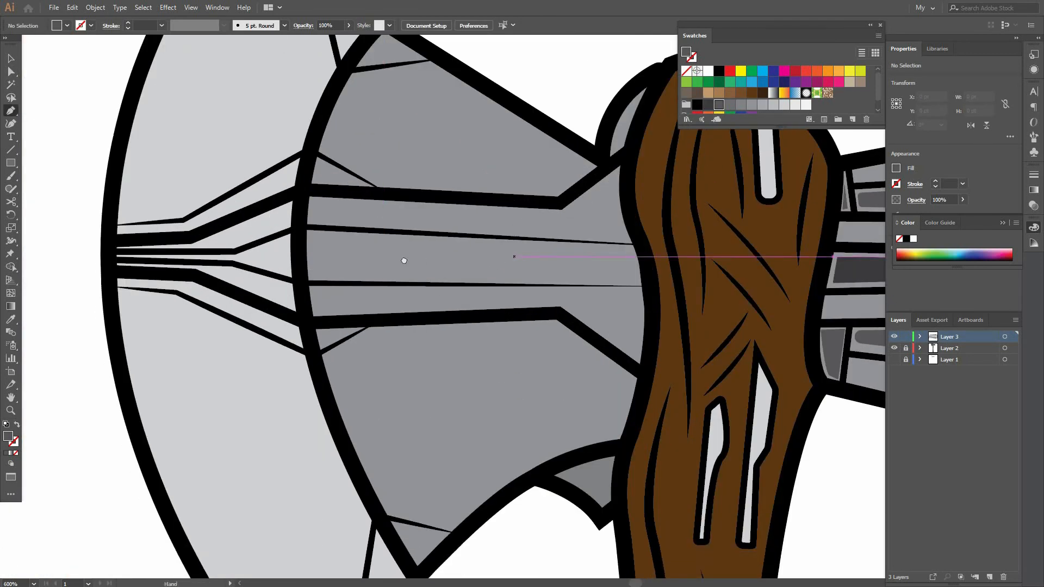
{"action": "scroll", "coordinate": [86, 245], "scroll_direction": "right", "scroll_amount": 3}
{"action": "scroll", "coordinate": [107, 243], "scroll_direction": "up", "scroll_amount": 1}
{"action": "left_click", "coordinate": [107, 242]}
{"action": "scroll", "coordinate": [111, 297], "scroll_direction": "up", "scroll_amount": 2}
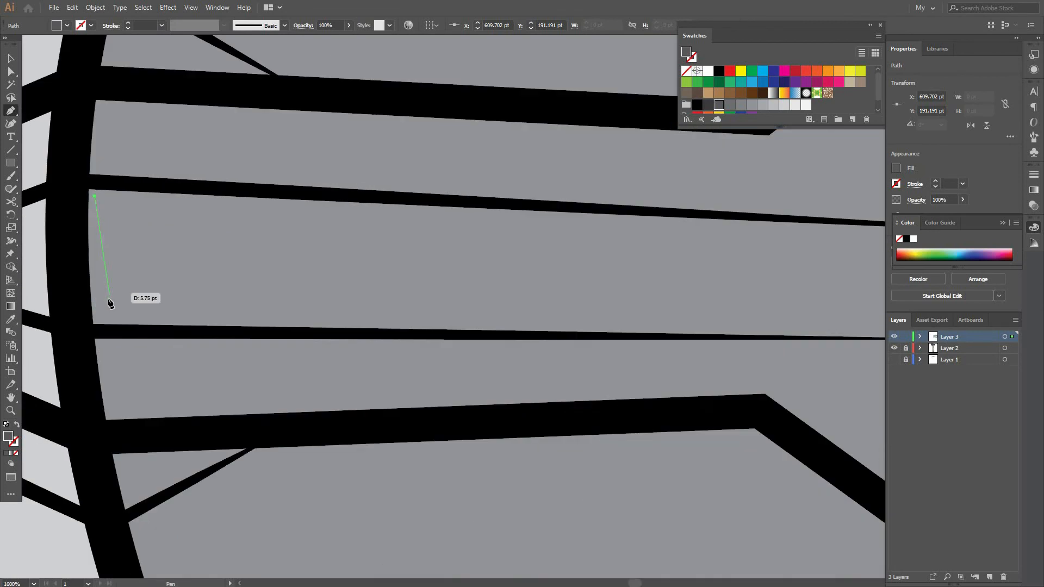
{"action": "scroll", "coordinate": [98, 318], "scroll_direction": "down", "scroll_amount": 1}
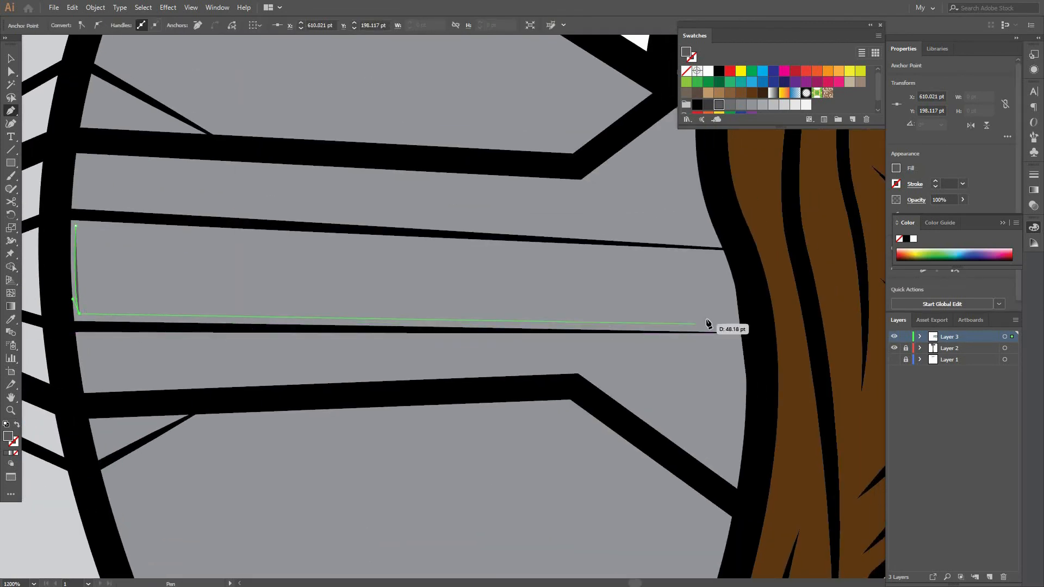
{"action": "left_click", "coordinate": [706, 234]}
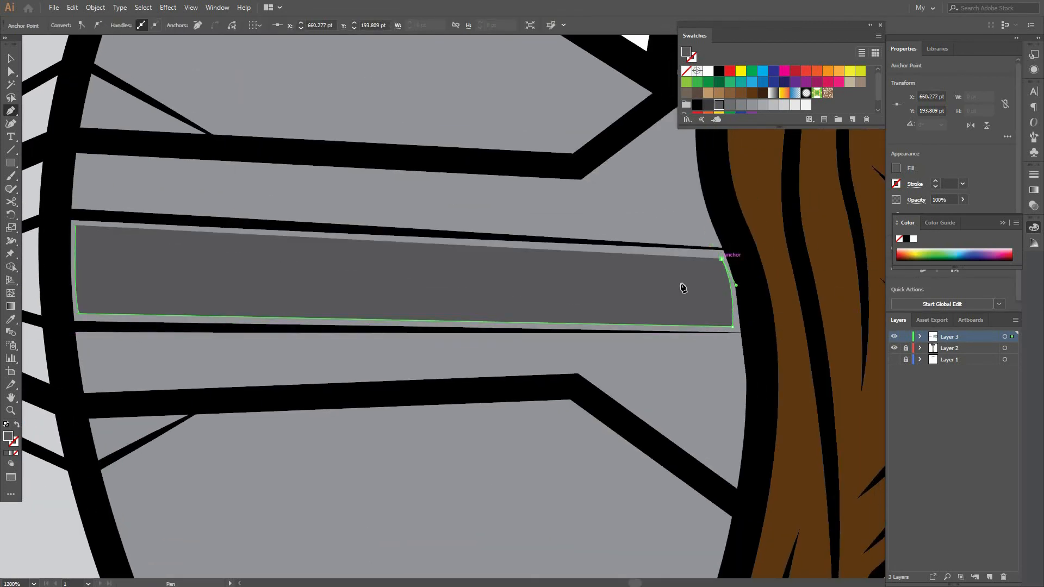
{"action": "scroll", "coordinate": [121, 234], "scroll_direction": "left", "scroll_amount": 2}
{"action": "left_click", "coordinate": [140, 234]}
Select the whole axe artwork and rotate it to a diagonal pose with the blade facing down and the hammer pointing up
{"action": "scroll", "coordinate": [325, 173], "scroll_direction": "down", "scroll_amount": 3}
{"action": "scroll", "coordinate": [324, 173], "scroll_direction": "down", "scroll_amount": 1}
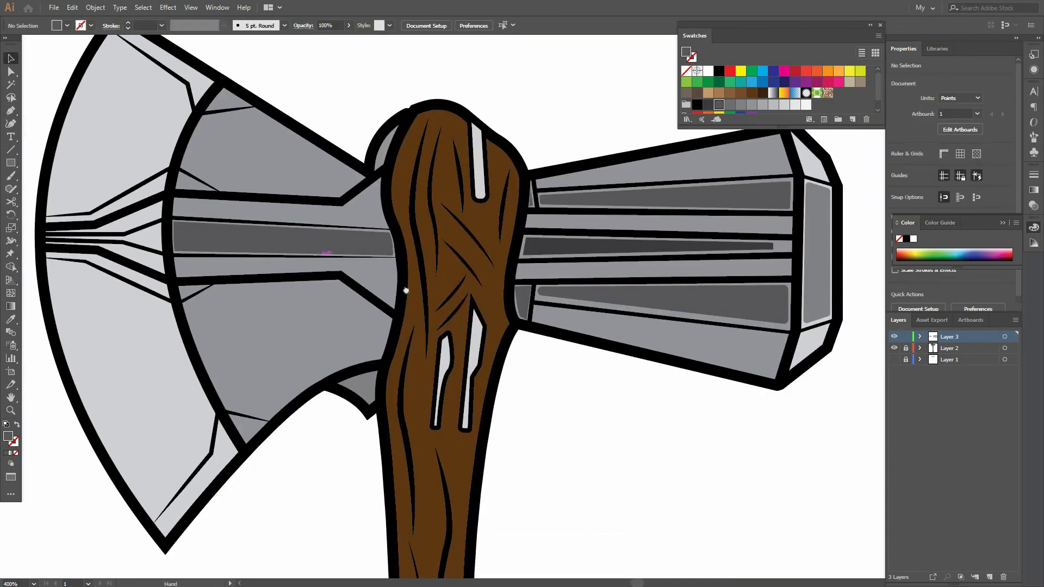
{"action": "scroll", "coordinate": [298, 264], "scroll_direction": "left", "scroll_amount": 3}
{"action": "key", "text": "v"}
{"action": "scroll", "coordinate": [411, 221], "scroll_direction": "up", "scroll_amount": 4}
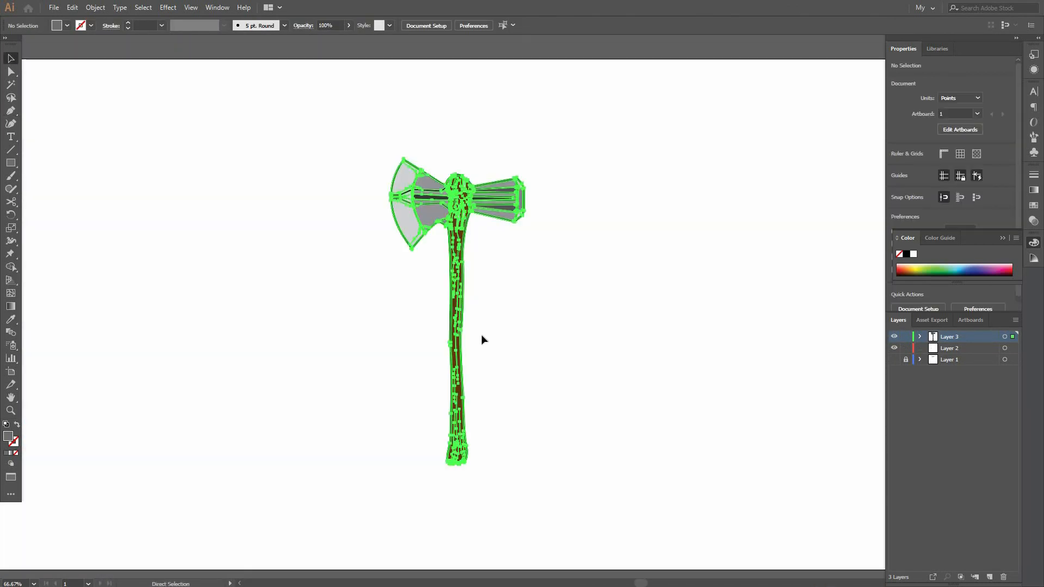
{"action": "key", "text": "ctrl+a"}
{"action": "left_click_drag", "start_coordinate": [527, 478], "coordinate": [634, 431]}
{"action": "left_click", "coordinate": [639, 322]}
{"action": "key", "text": "ctrl+1"}
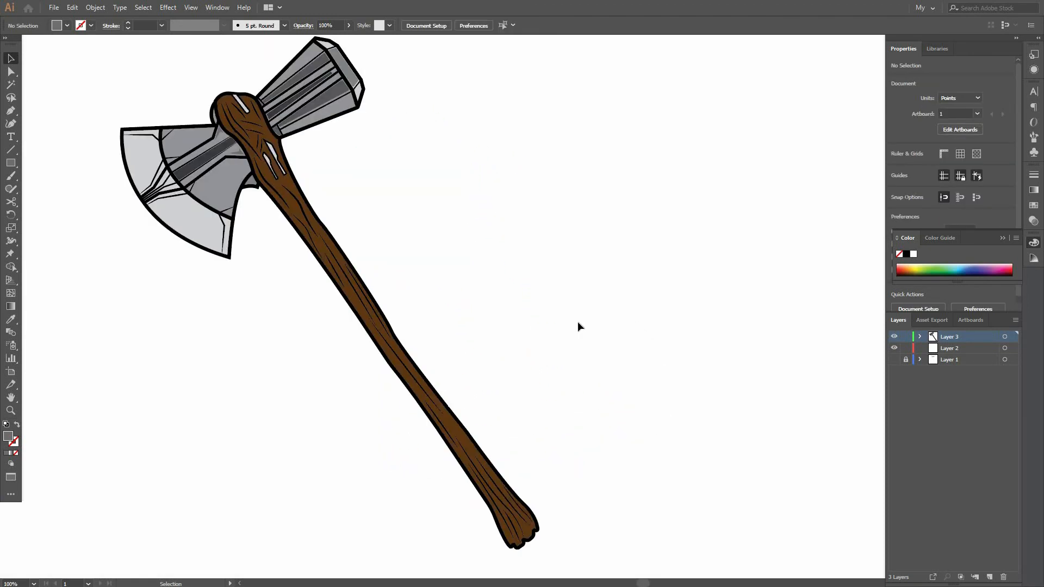
{"action": "key", "text": "ctrl+0"}
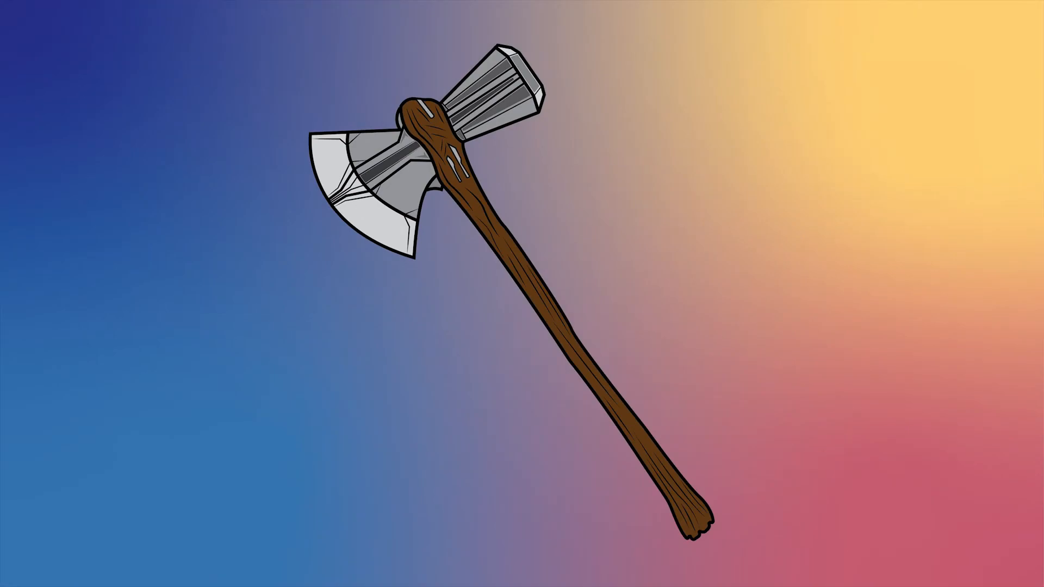